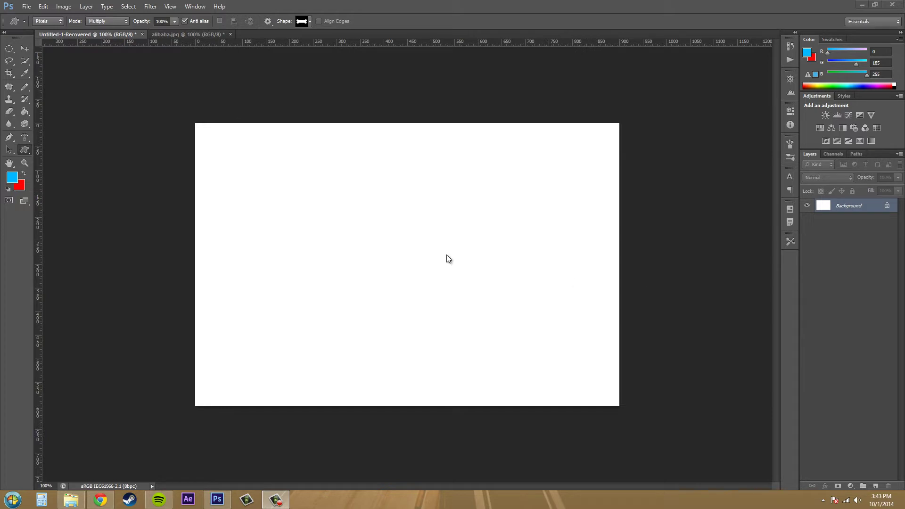
Step: Open the shape tools flyout from the shape tool in the Tools panel
click(24, 151)
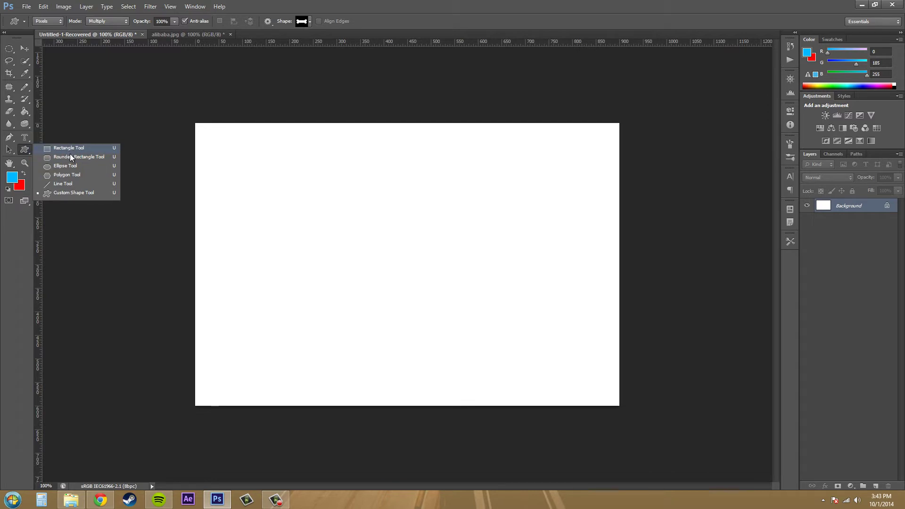
Step: Select the Rectangle Tool in Shape mode, with no fill and a red 3 pt stroke
click(70, 149)
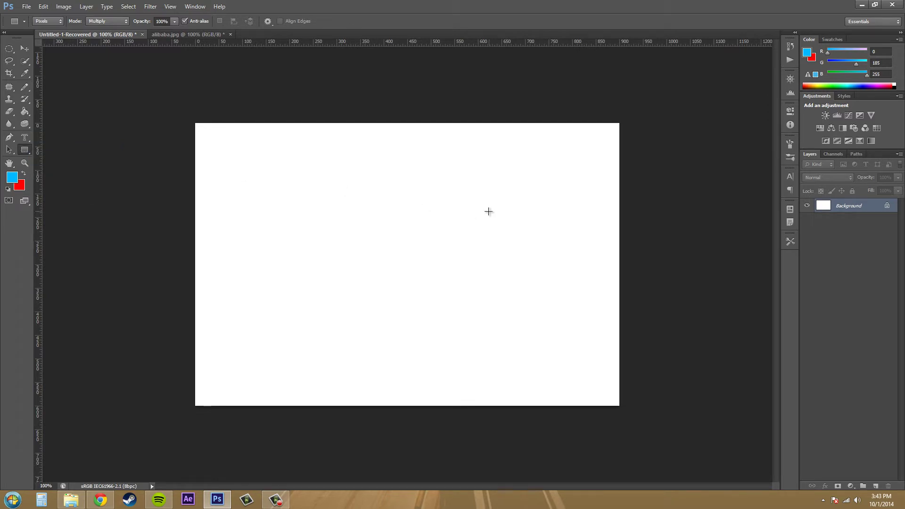
click(39, 21)
click(45, 31)
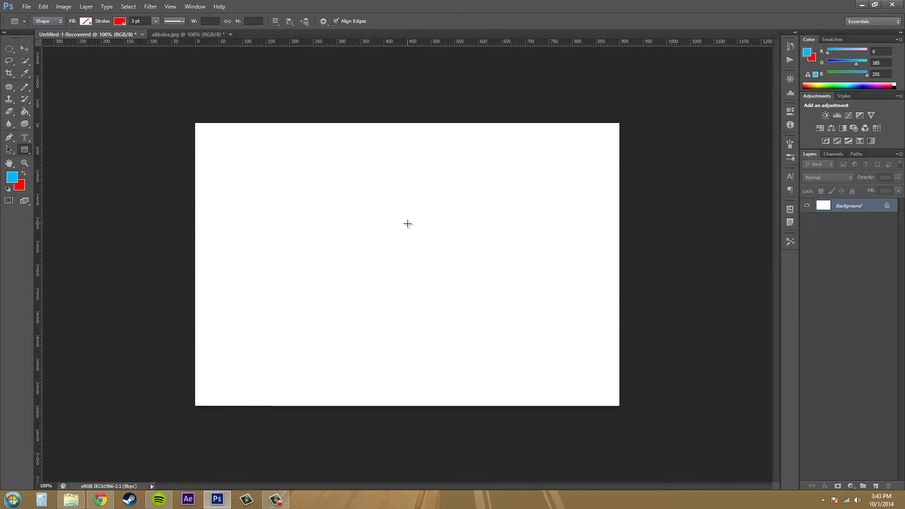
click(49, 23)
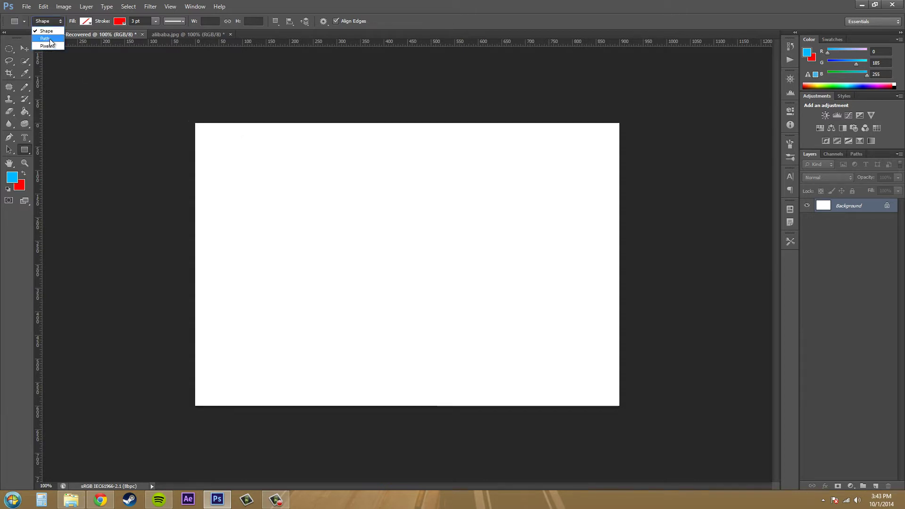
click(47, 45)
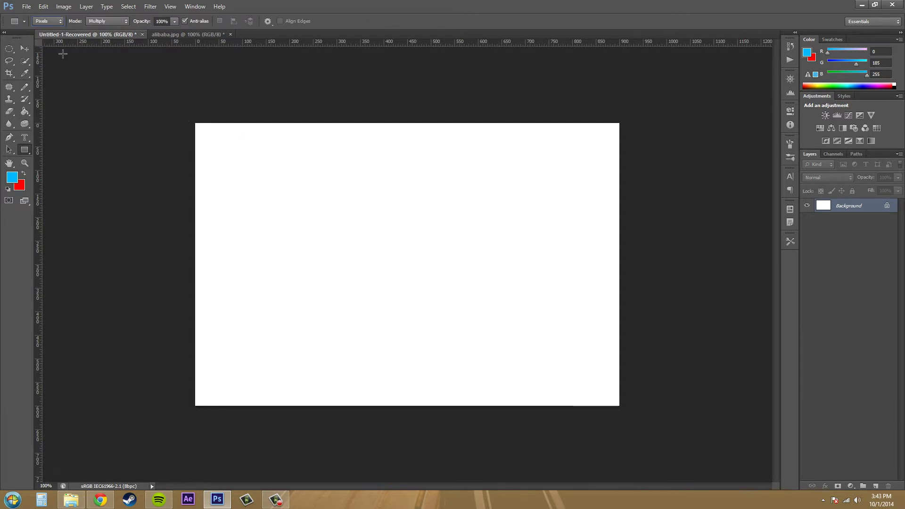
click(62, 21)
click(55, 30)
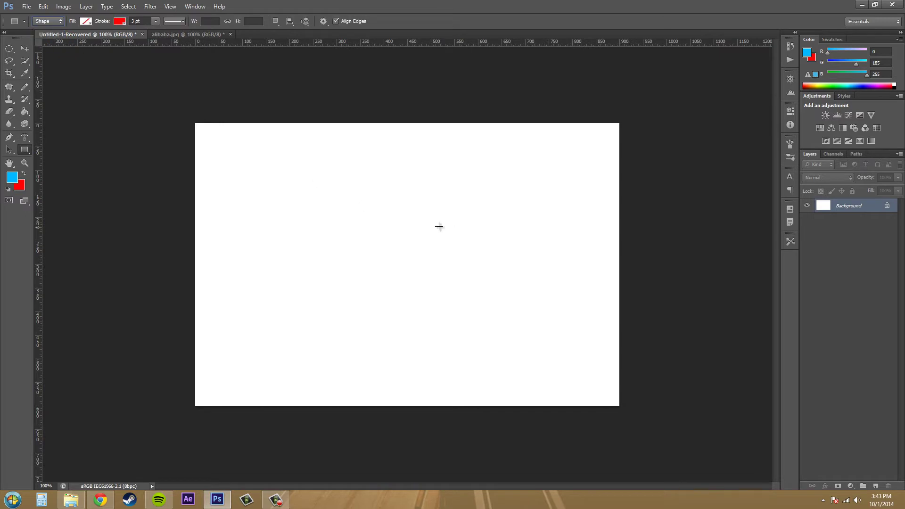
Step: Drag out Rectangle 1, a 334 × 208 px red-outlined unfilled rectangle, left of centre
drag(298, 199, 456, 297)
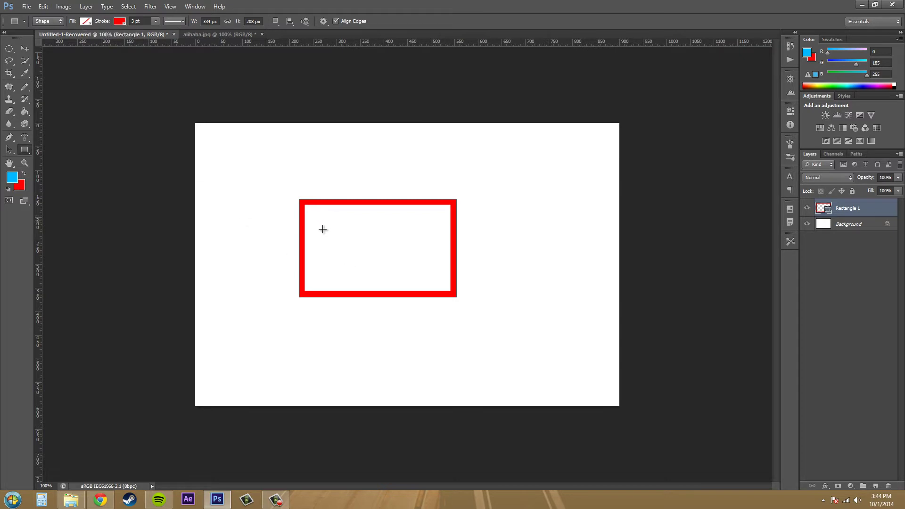
Step: Give the rectangle a cyan fill and a black 3 pt outline
click(86, 23)
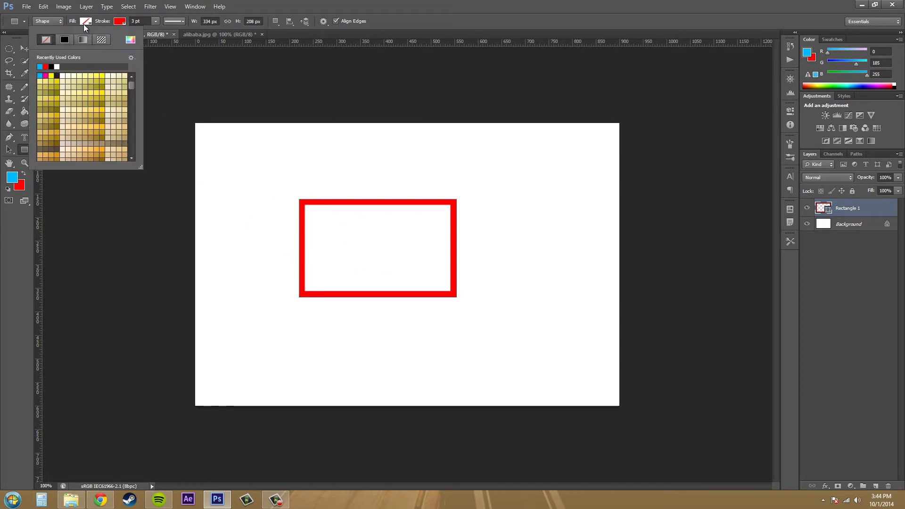
click(40, 67)
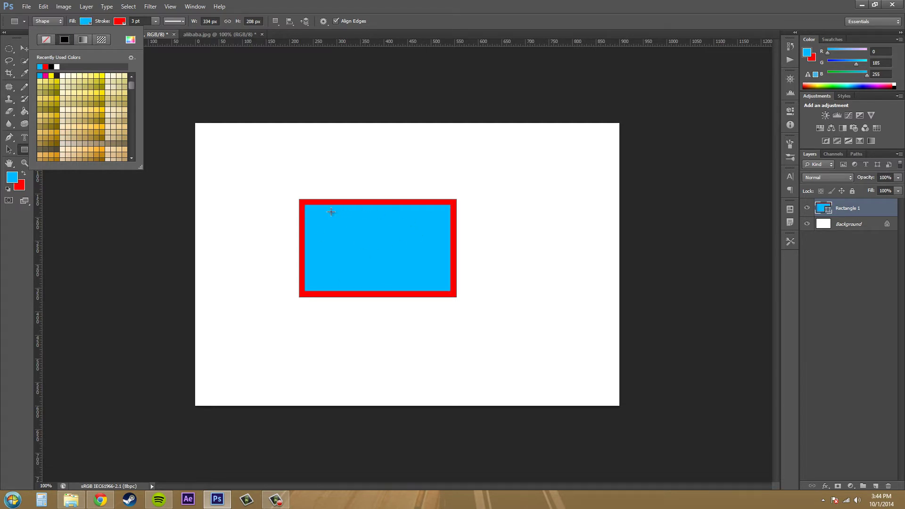
click(123, 24)
click(124, 24)
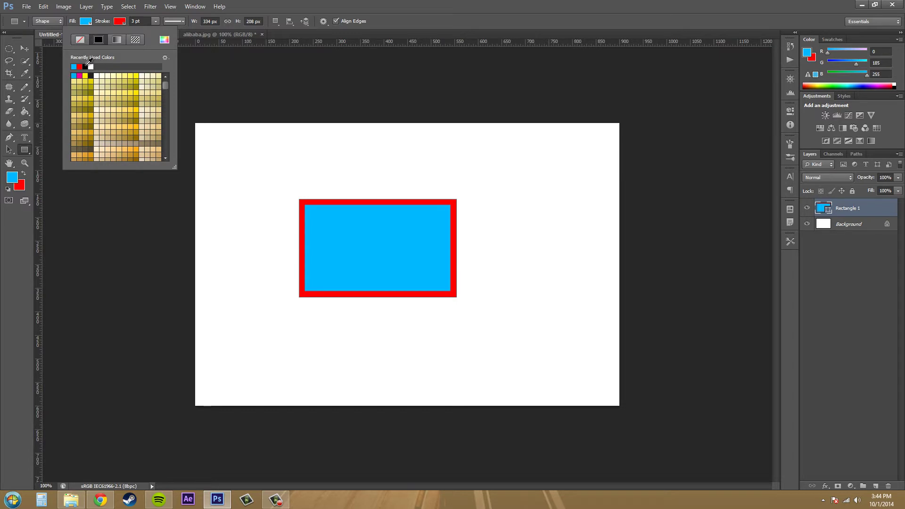
click(85, 66)
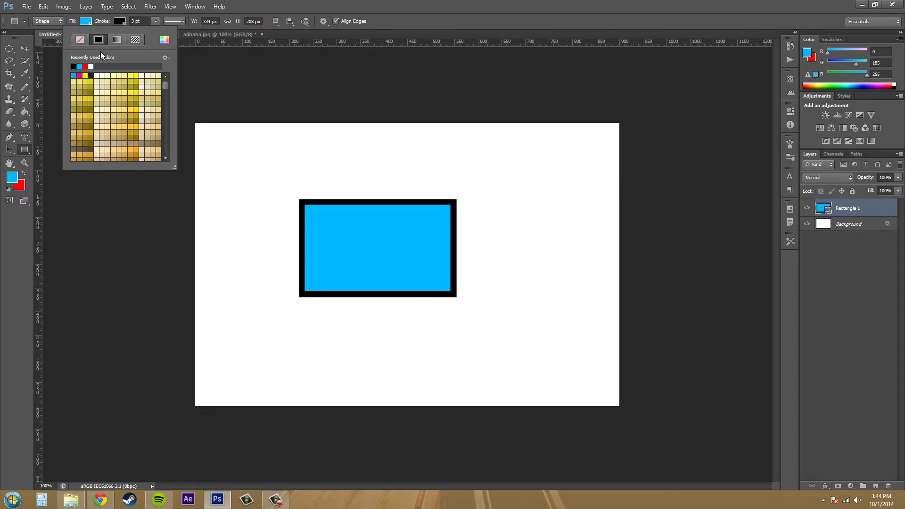
Step: Set the rectangle's black stroke width to 6.05 pt
click(155, 21)
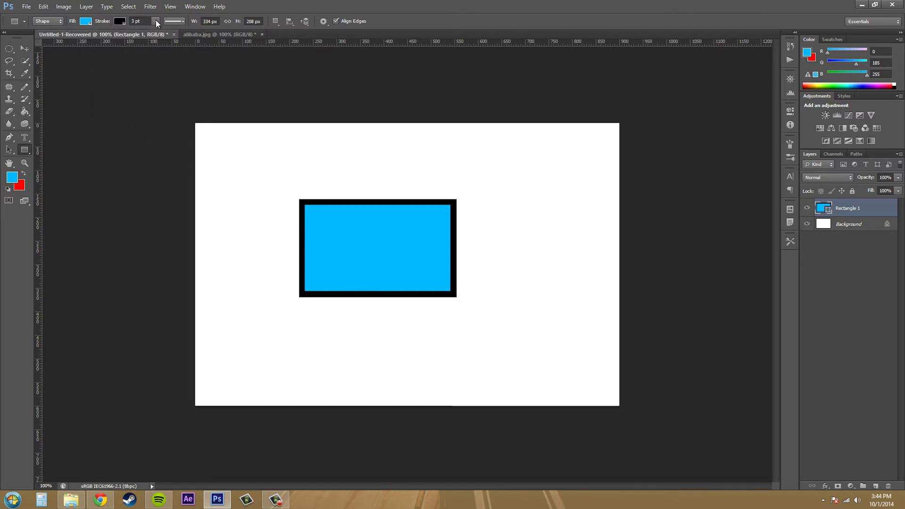
click(156, 21)
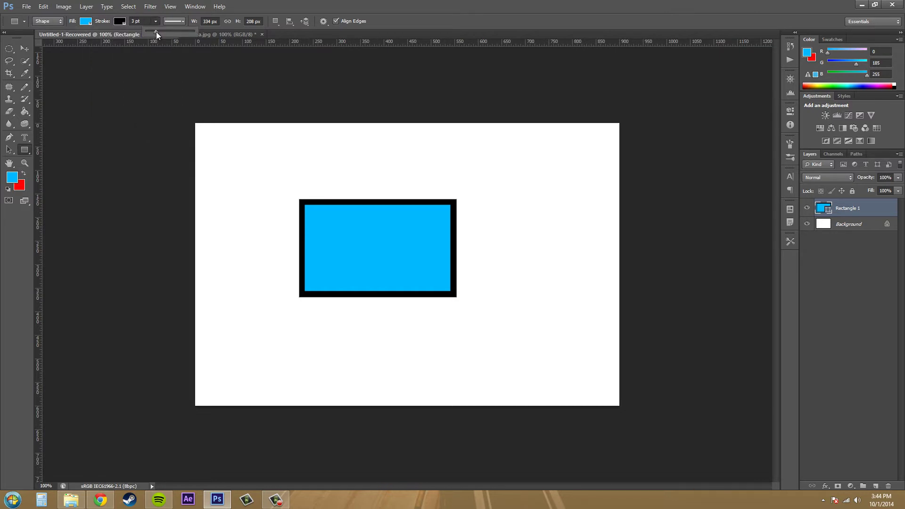
drag(156, 32, 153, 32)
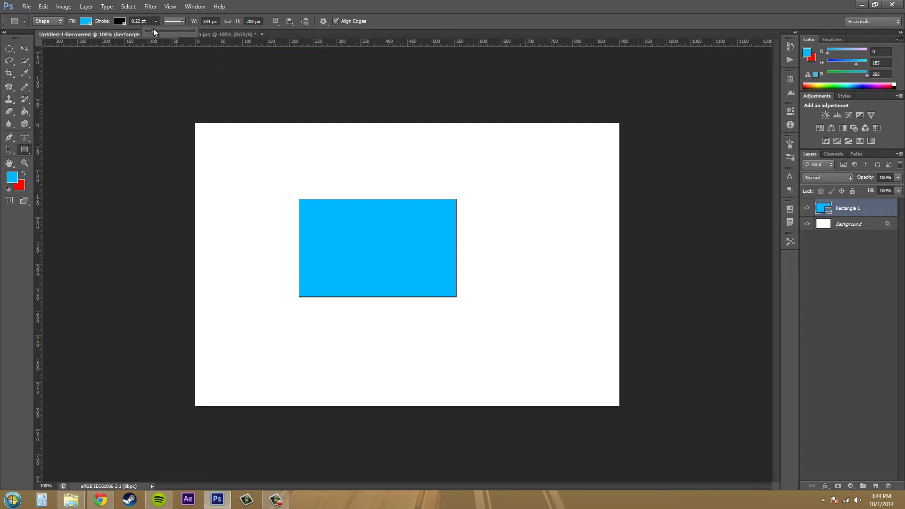
mouse_move(165, 30)
mouse_down()
mouse_move(173, 30)
mouse_move(157, 30)
mouse_up()
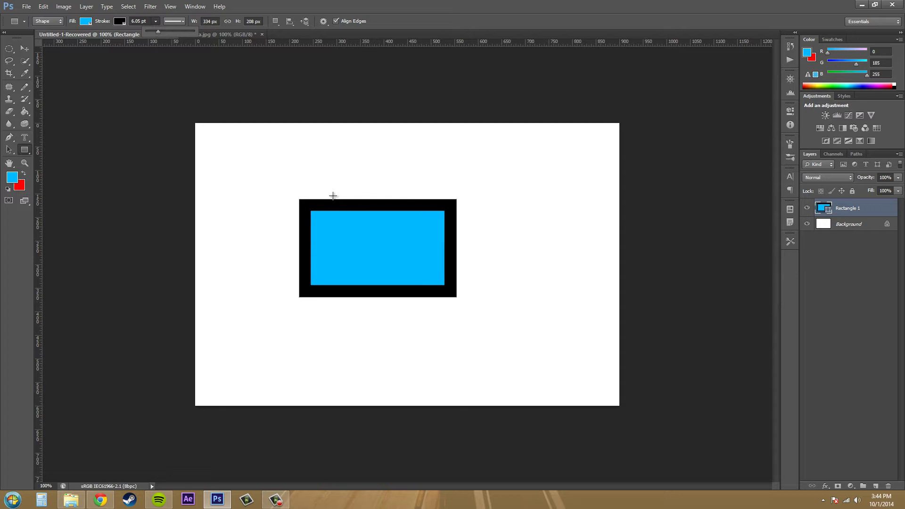
Step: Switch the black outline to a dashed line 1.92 pt wide
click(175, 21)
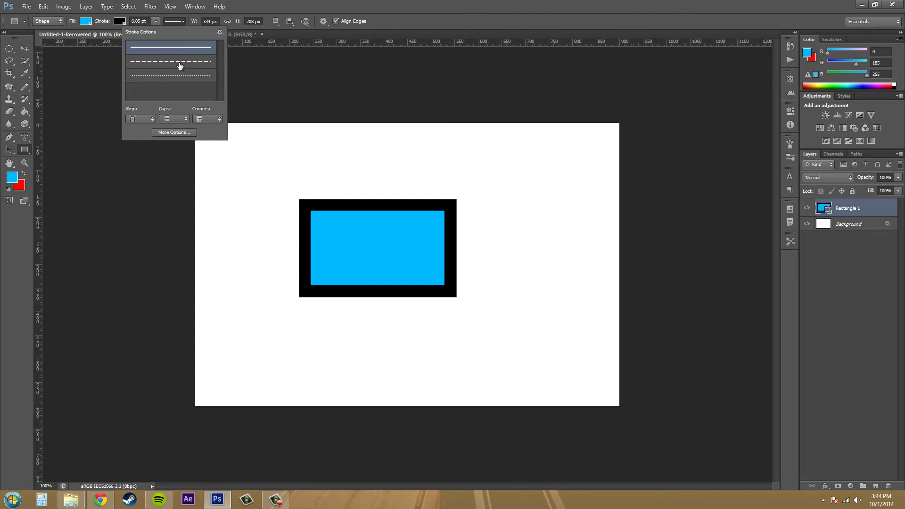
click(180, 65)
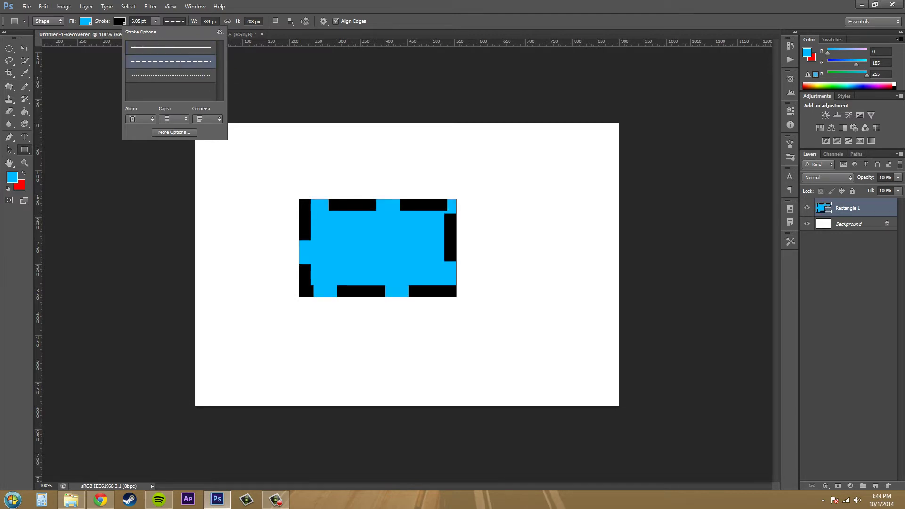
click(156, 22)
drag(144, 31, 148, 32)
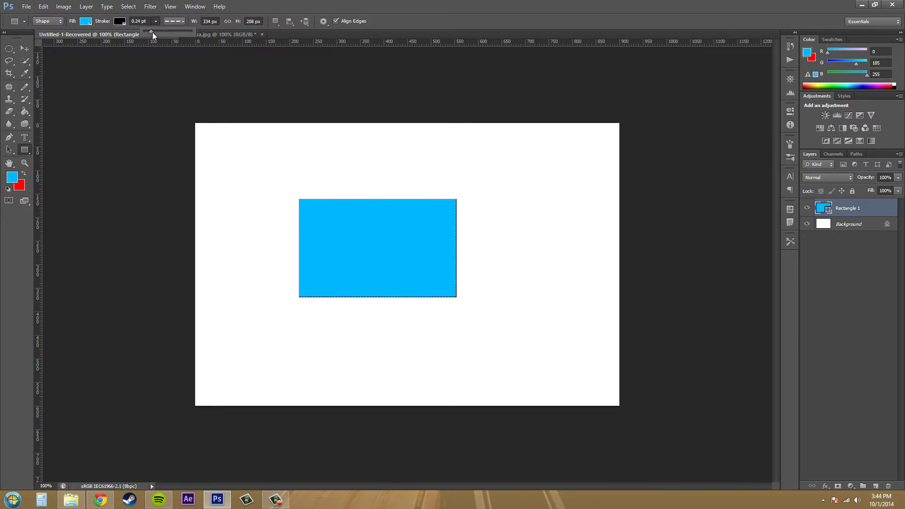
drag(152, 32, 153, 32)
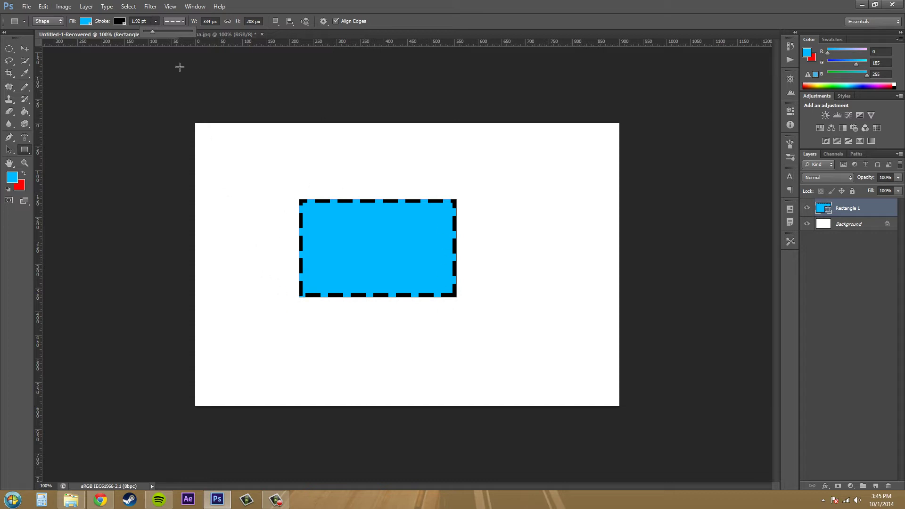
Step: Keep the dashed stroke style and choose a corner style for the outline
click(174, 21)
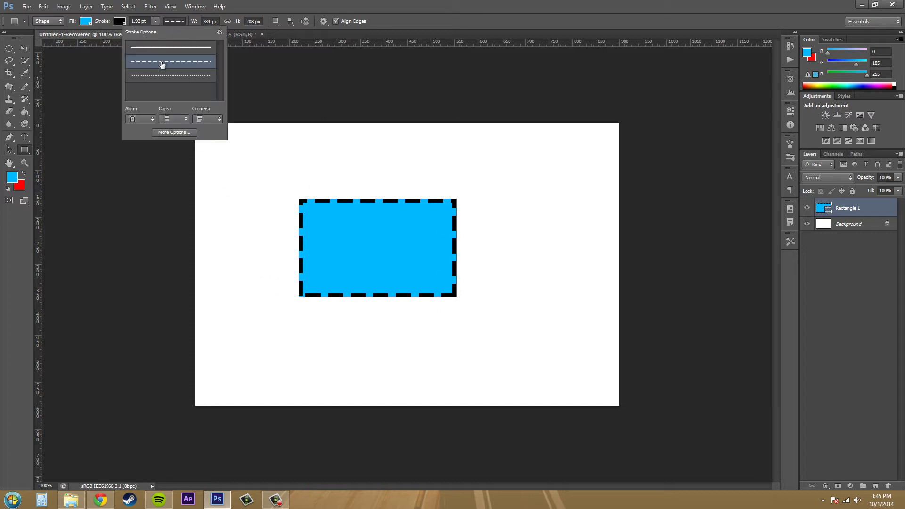
click(164, 78)
click(164, 62)
click(216, 119)
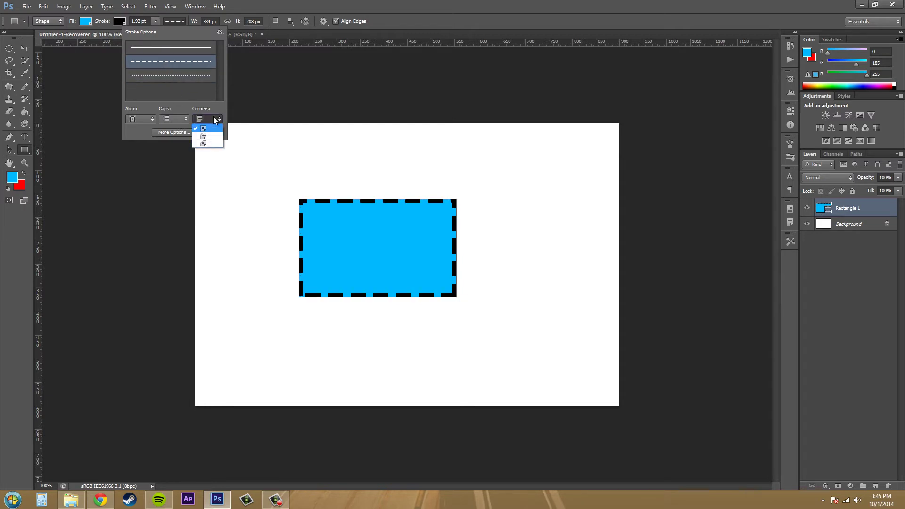
click(207, 138)
click(208, 119)
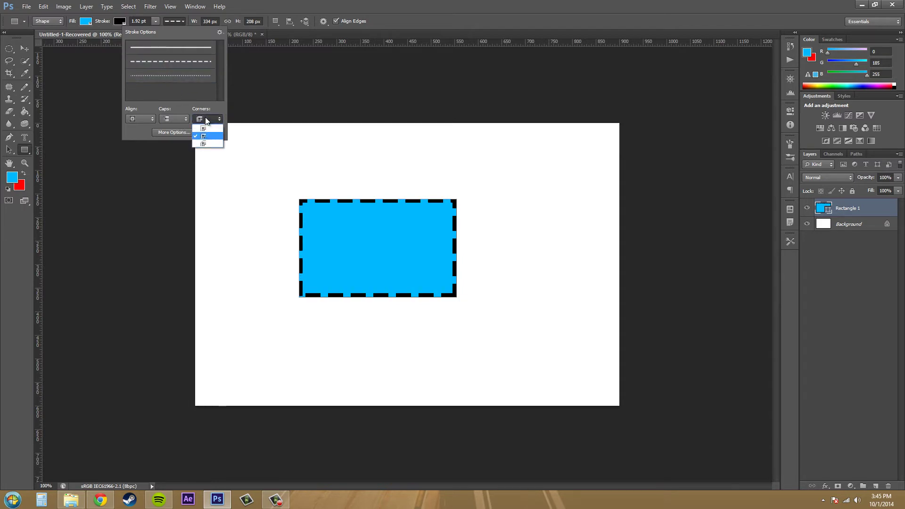
click(205, 141)
Step: Try round, butt and square end caps on the dashes, settling on the third cap style
click(166, 121)
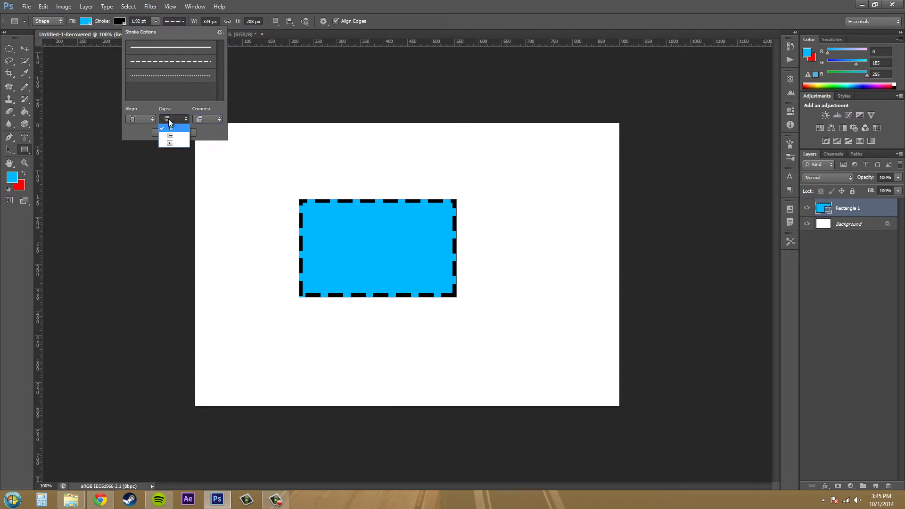
click(171, 134)
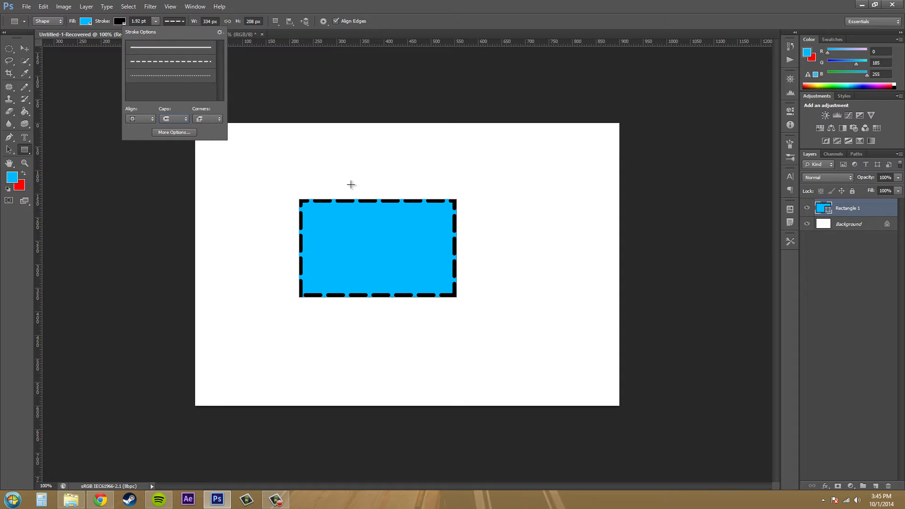
click(178, 119)
click(177, 128)
click(172, 119)
click(172, 142)
click(183, 120)
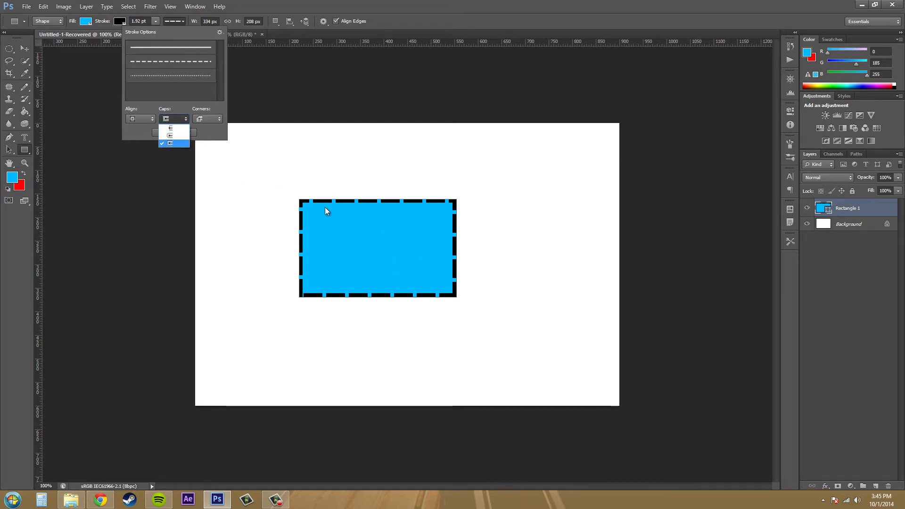
click(173, 135)
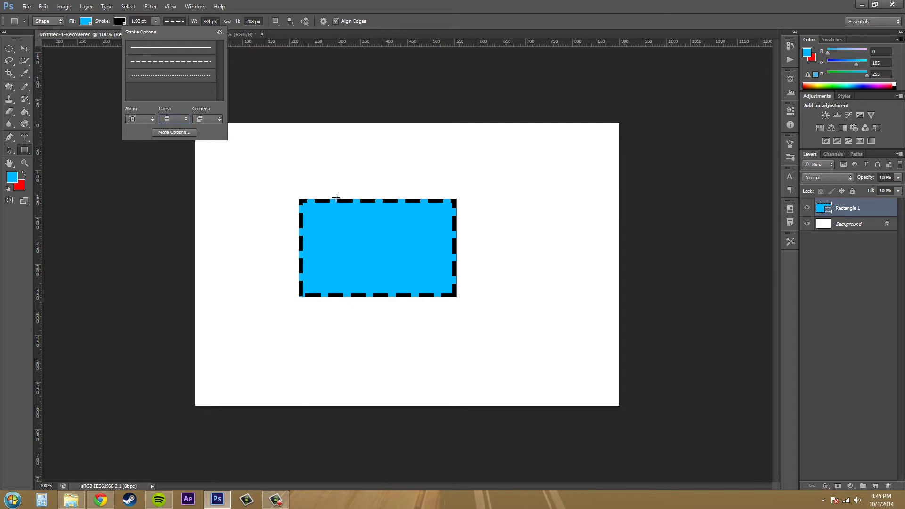
click(175, 119)
click(172, 145)
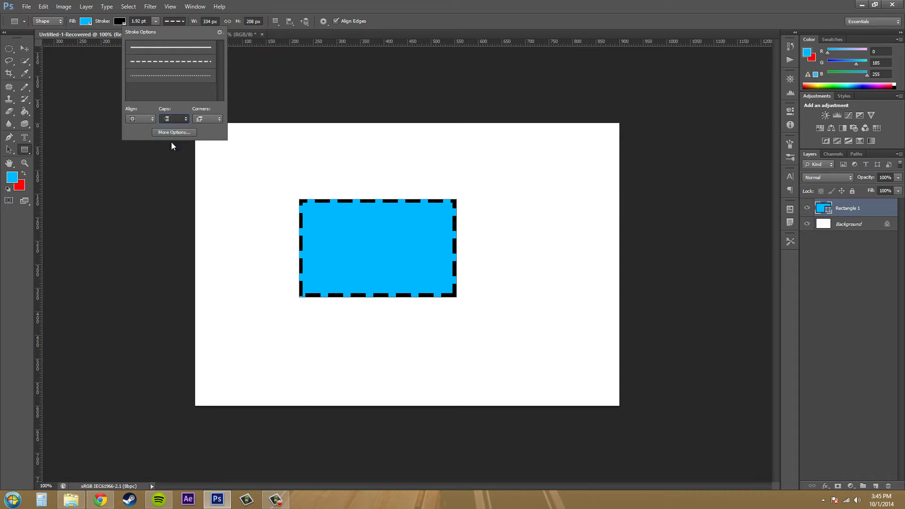
Step: Align the dashed black stroke to the outside of the rectangle's edge
click(151, 120)
click(137, 143)
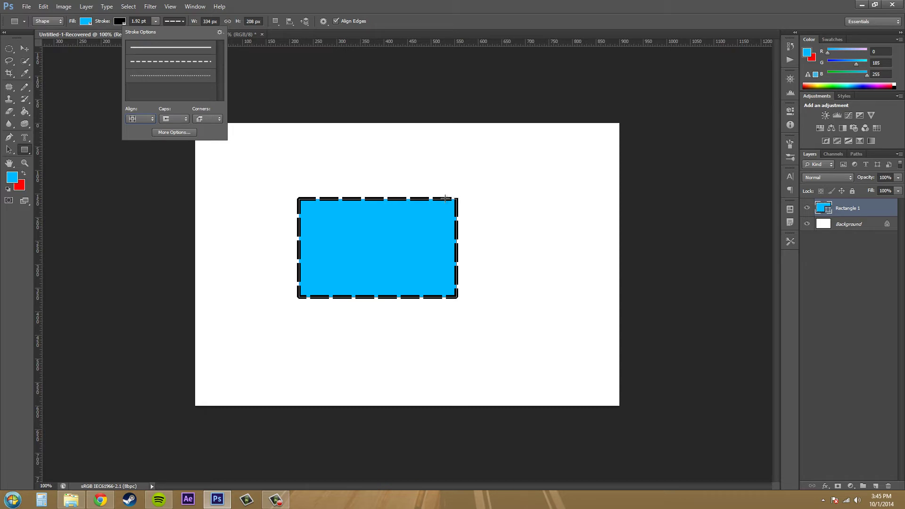
click(145, 119)
click(139, 127)
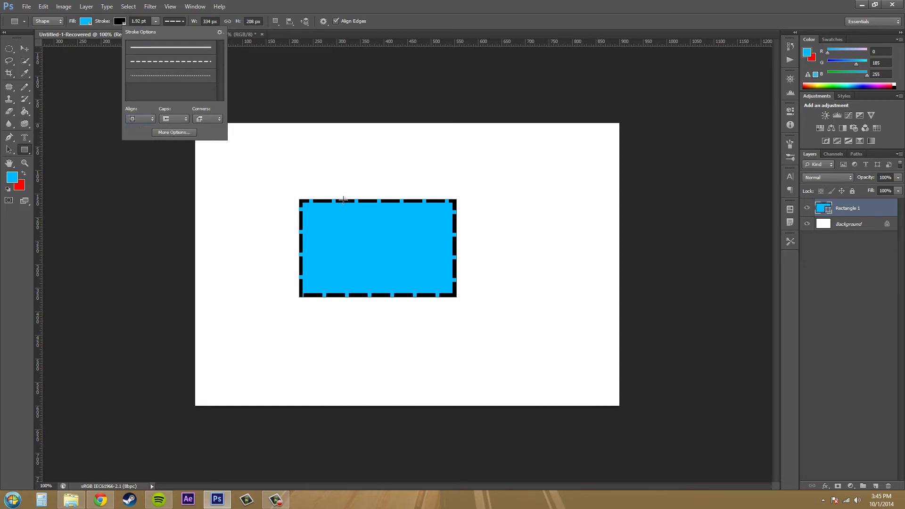
click(140, 123)
click(139, 146)
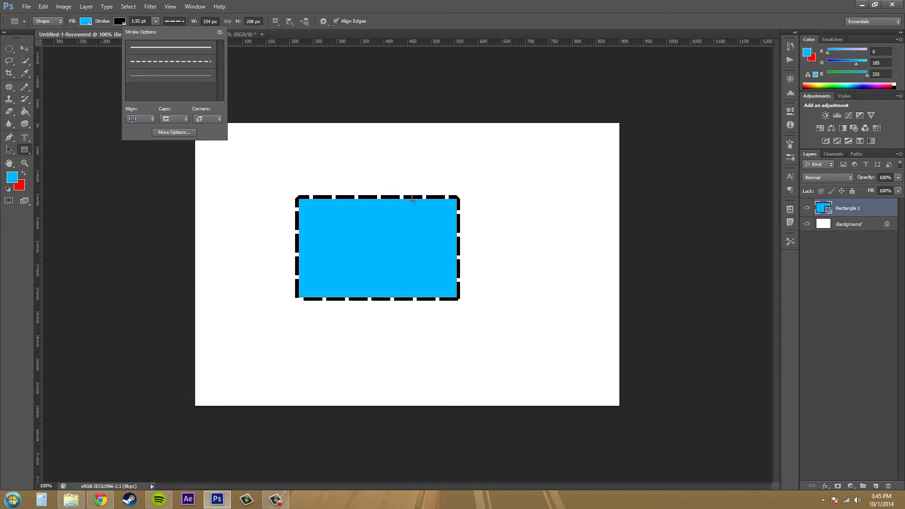
click(132, 119)
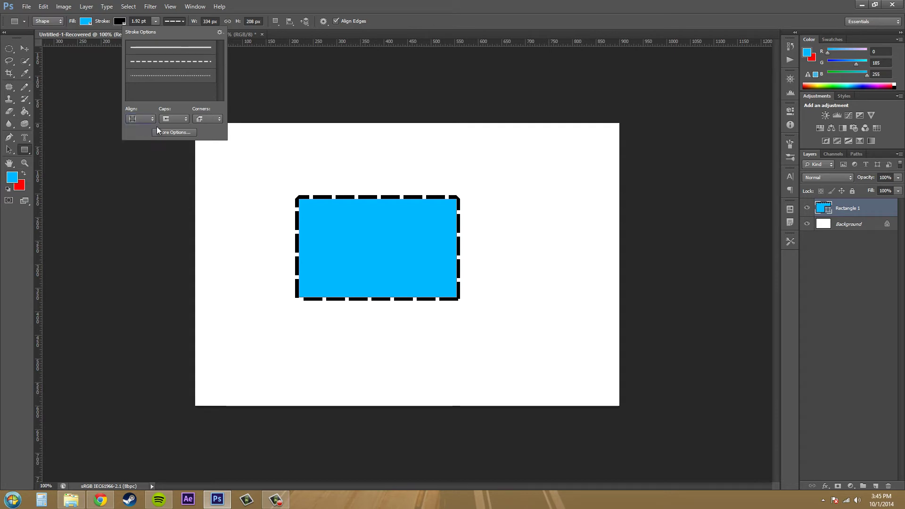
click(184, 132)
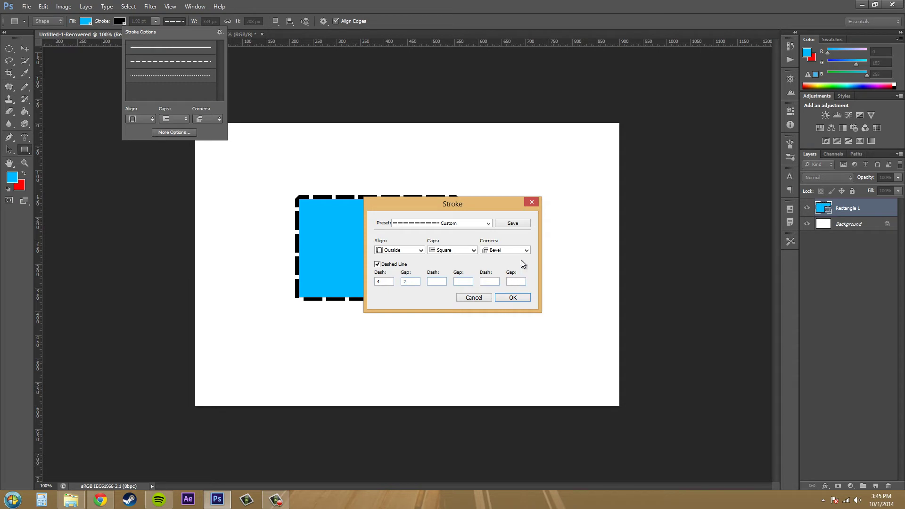
click(451, 223)
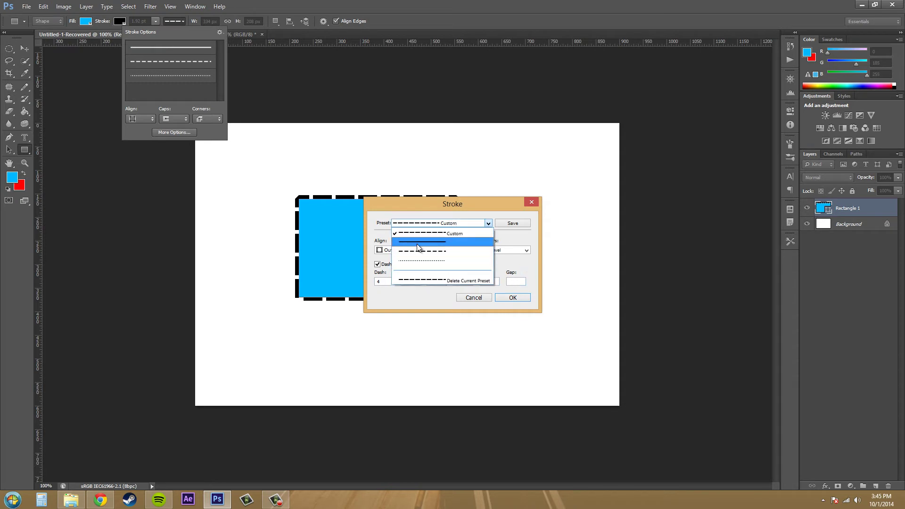
click(435, 221)
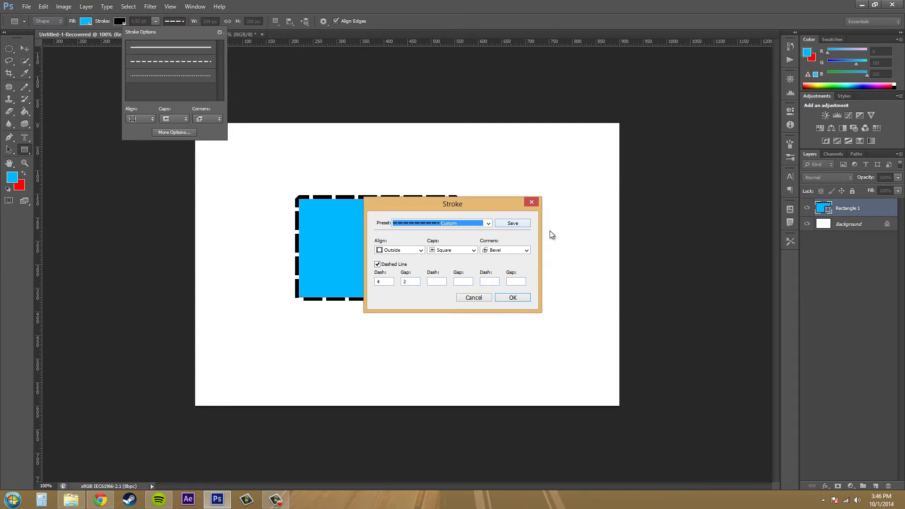
click(530, 205)
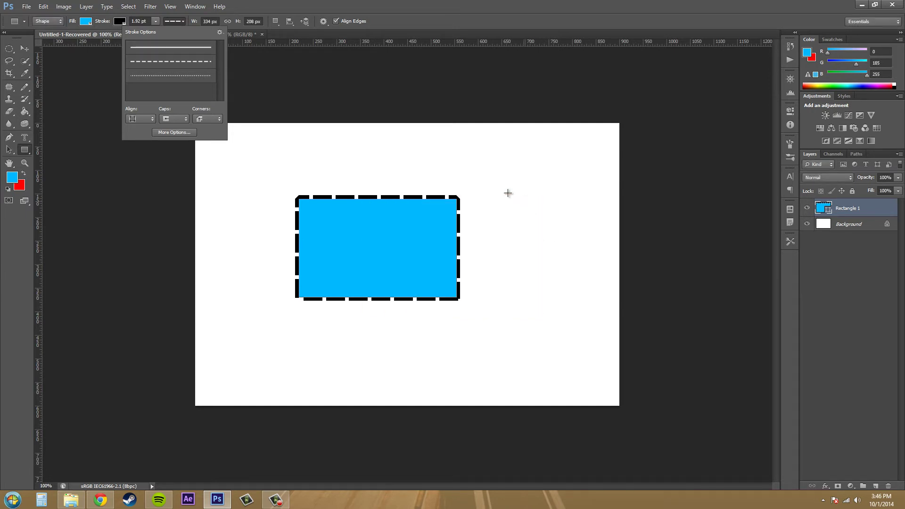
click(156, 22)
click(211, 22)
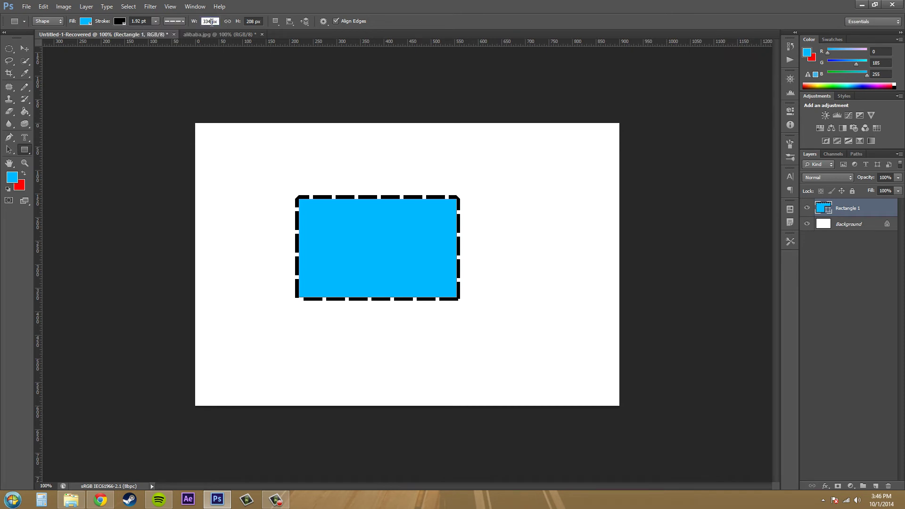
click(276, 22)
click(275, 22)
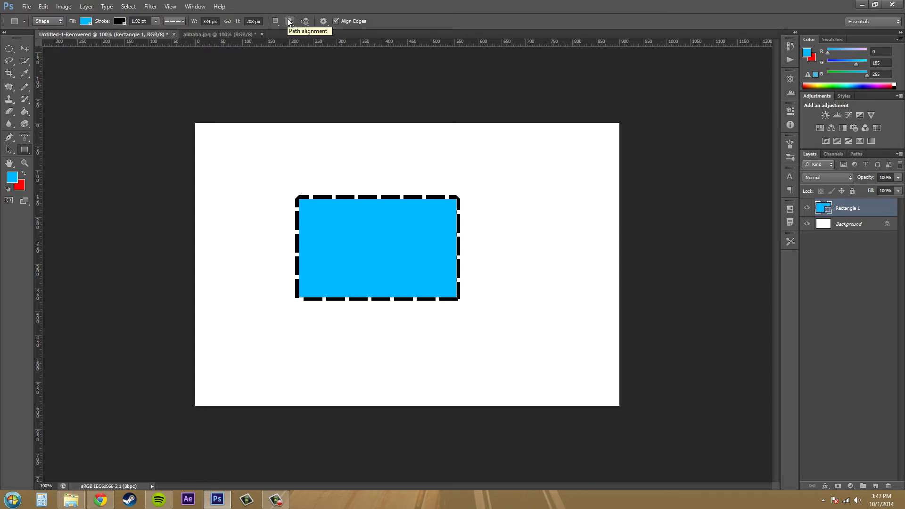
click(290, 22)
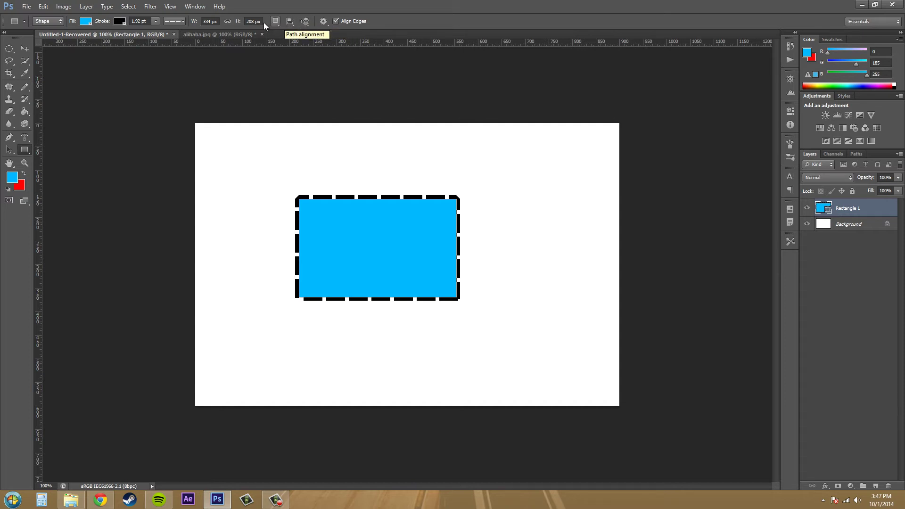
click(276, 21)
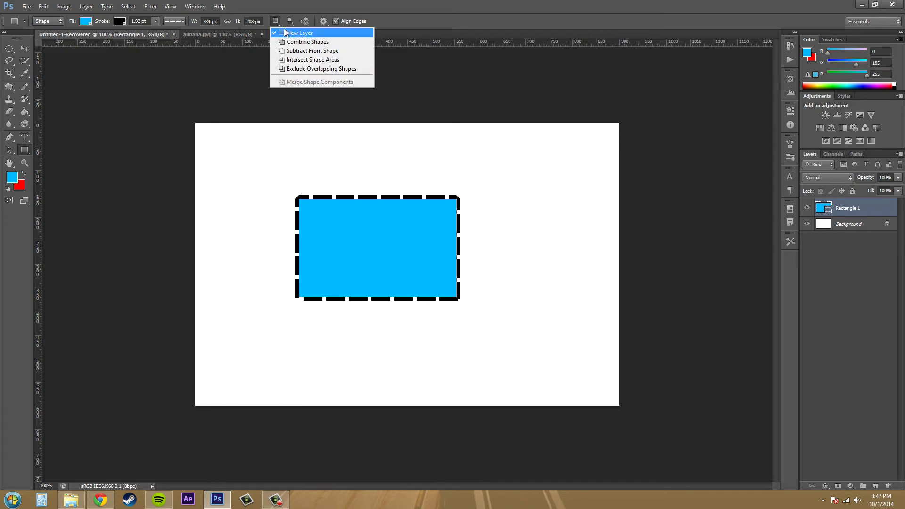
Step: Draw Rectangle 2, a 107 × 139 px red-filled dashed rectangle, at the upper right
click(516, 171)
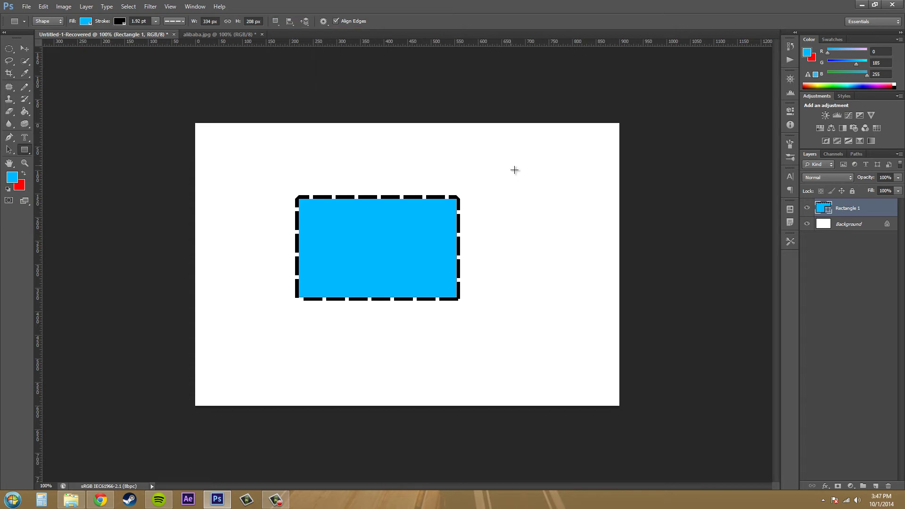
click(24, 174)
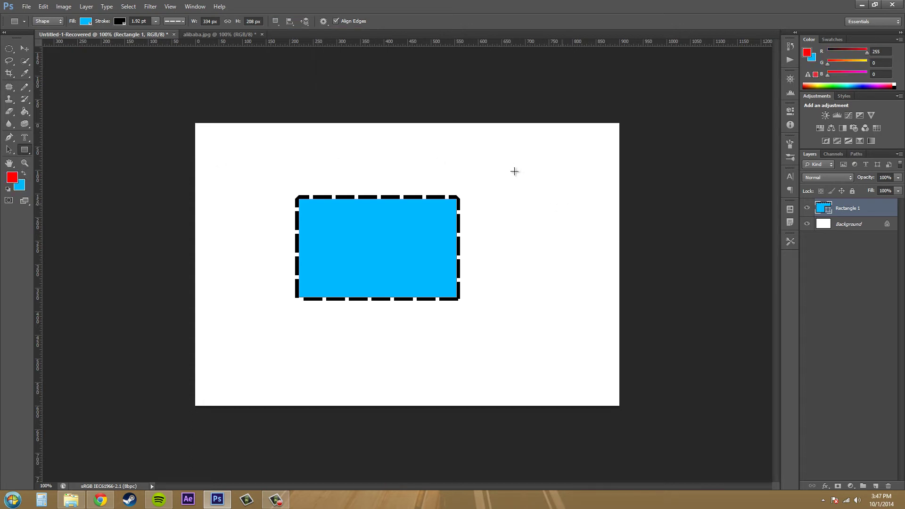
mouse_move(509, 168)
mouse_down()
mouse_move(523, 203)
mouse_move(559, 232)
mouse_up()
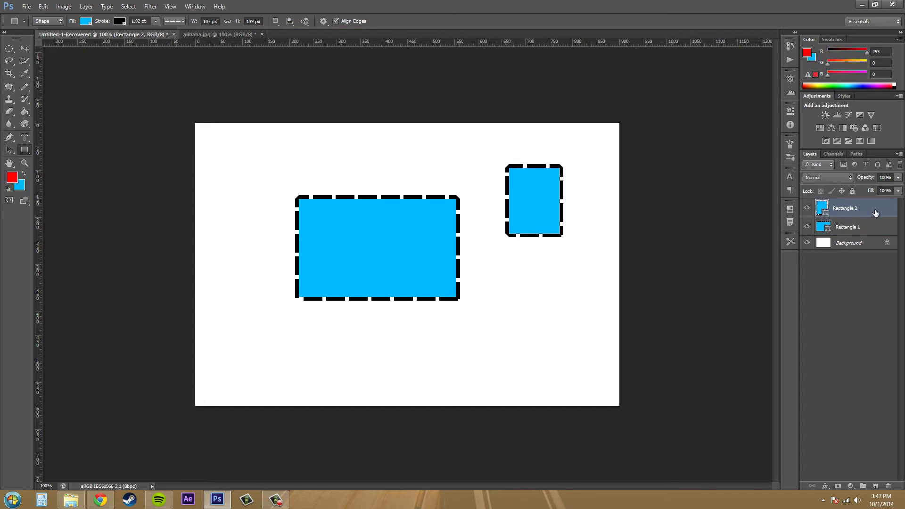
click(85, 21)
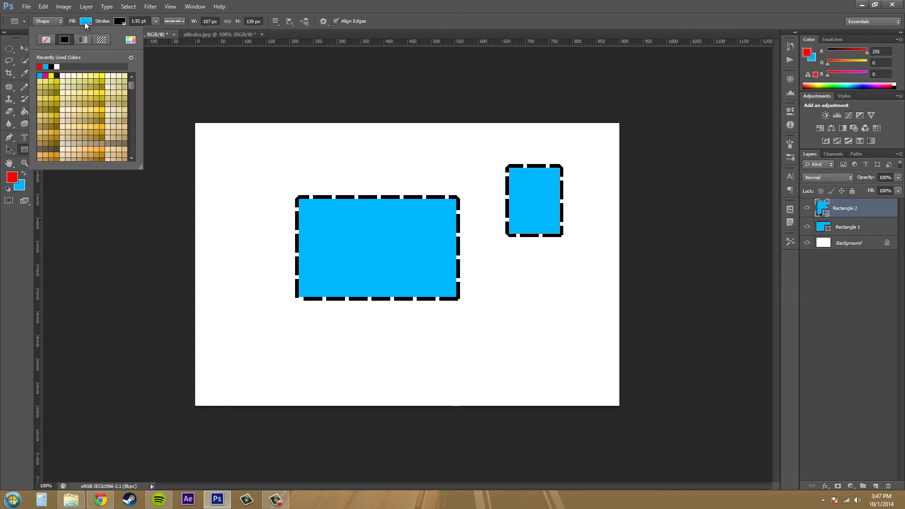
click(39, 66)
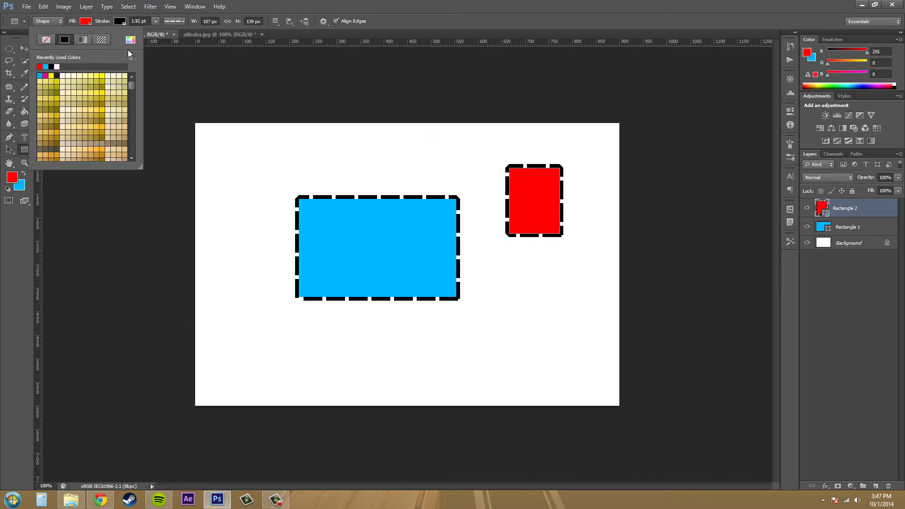
Step: Set the path operation to Combine Shapes, keeping the fill red
click(94, 22)
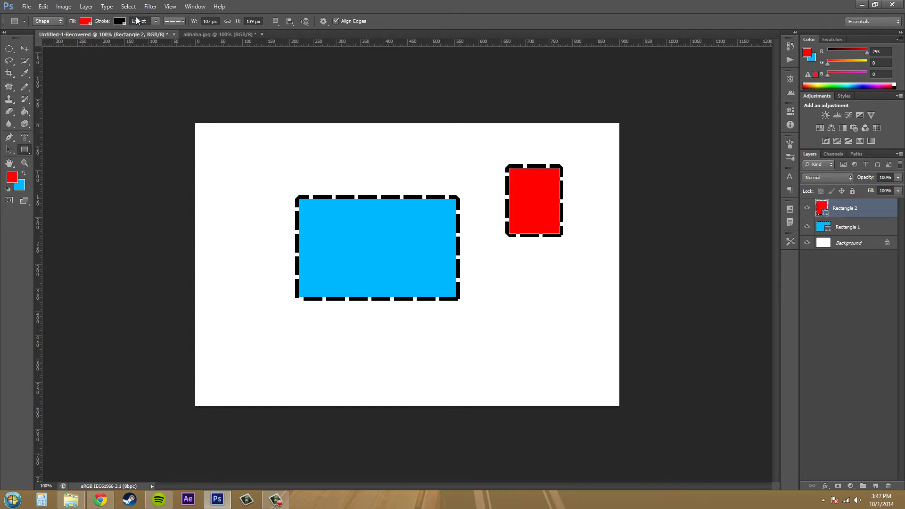
click(276, 21)
click(322, 42)
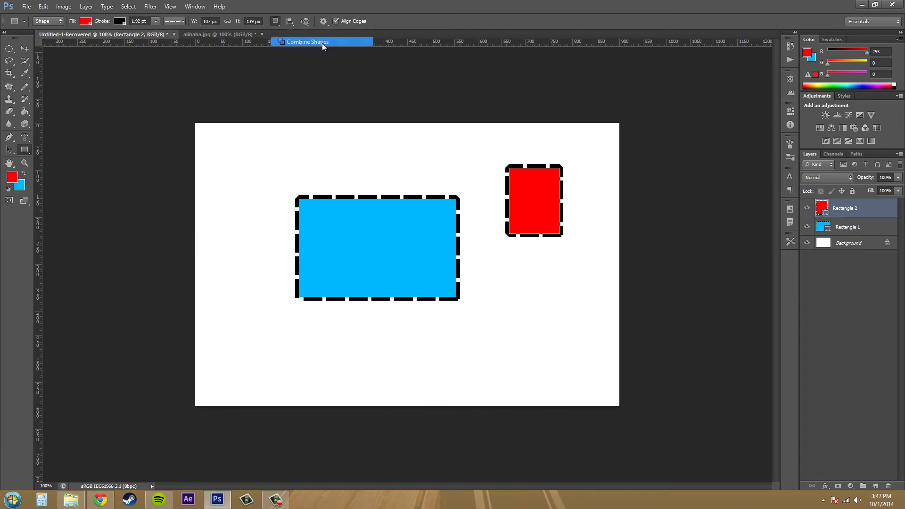
click(90, 25)
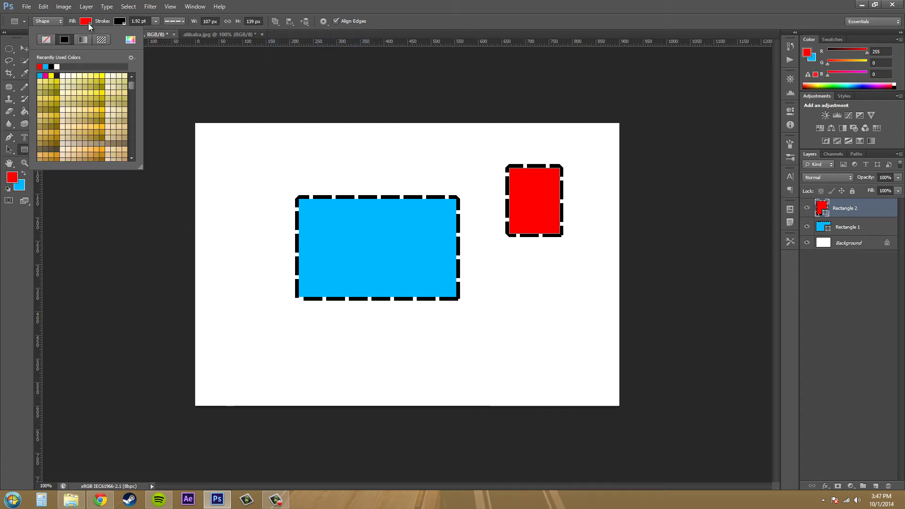
click(40, 67)
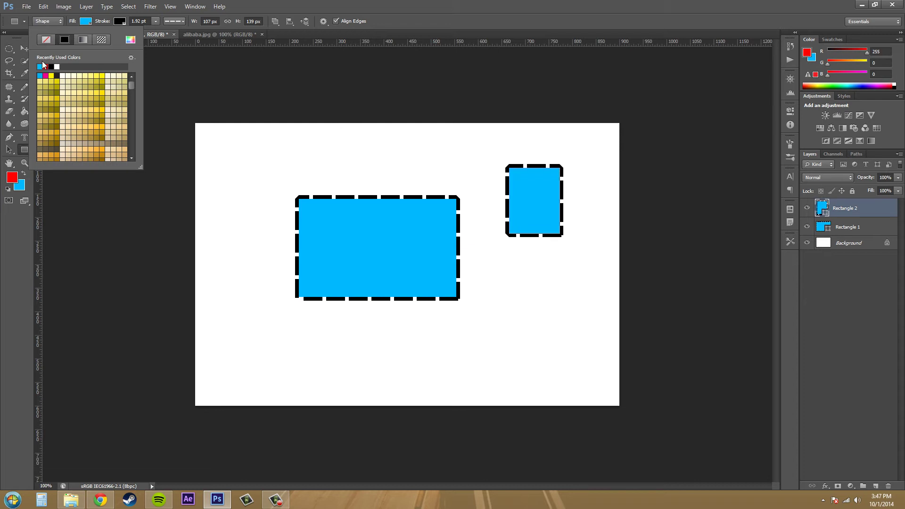
click(45, 67)
Step: Add a larger rectangle overlapping the small one's top-left, spanning 224 × 210 px overall
click(475, 146)
click(475, 146)
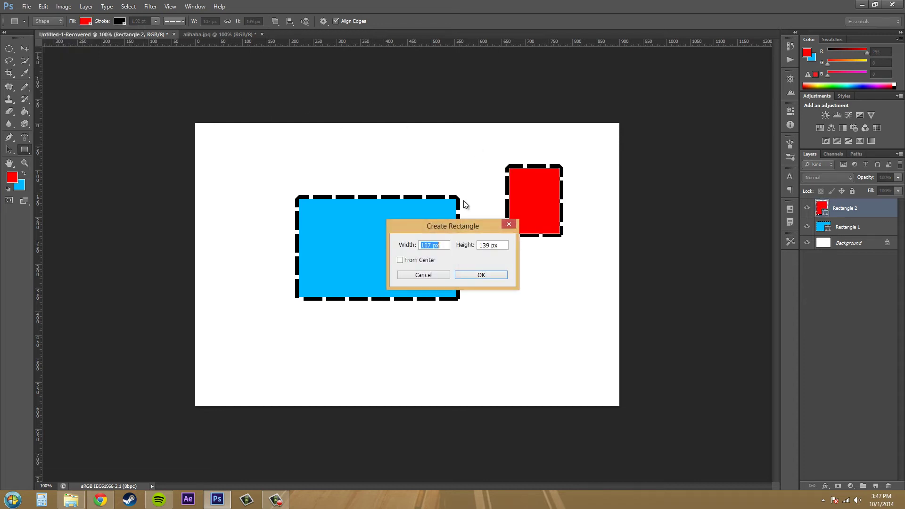
click(437, 275)
mouse_move(452, 133)
mouse_down()
mouse_move(487, 173)
mouse_move(535, 187)
mouse_up()
click(620, 192)
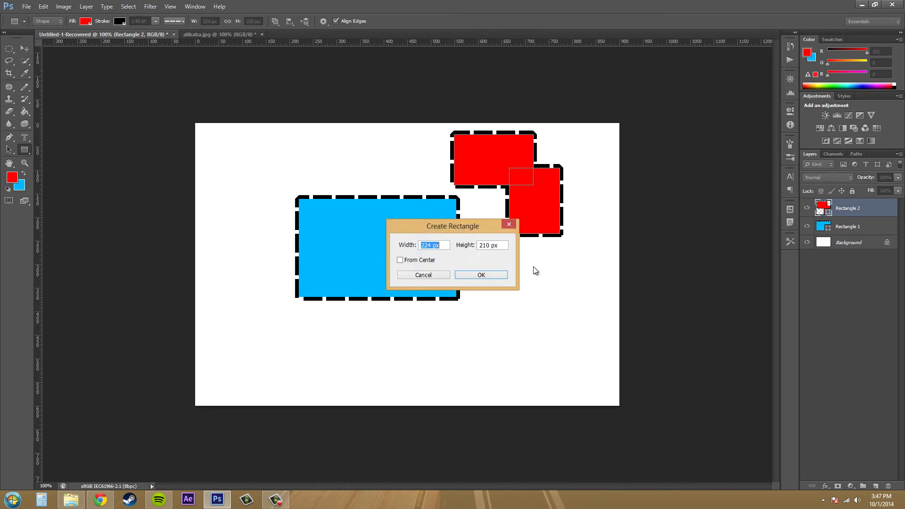
click(424, 276)
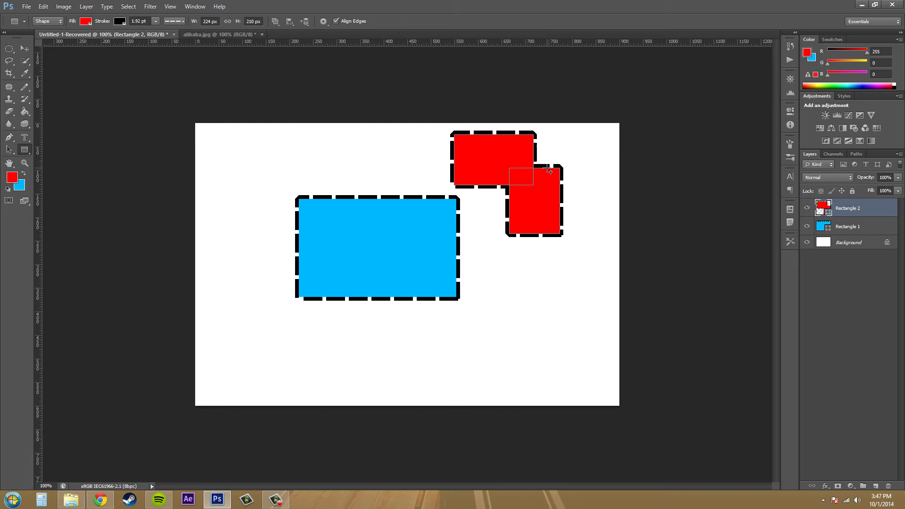
Step: With Subtract Front Shape, cut a small square hole in the lower and upper red rectangles
click(275, 24)
click(316, 50)
drag(526, 196, 546, 220)
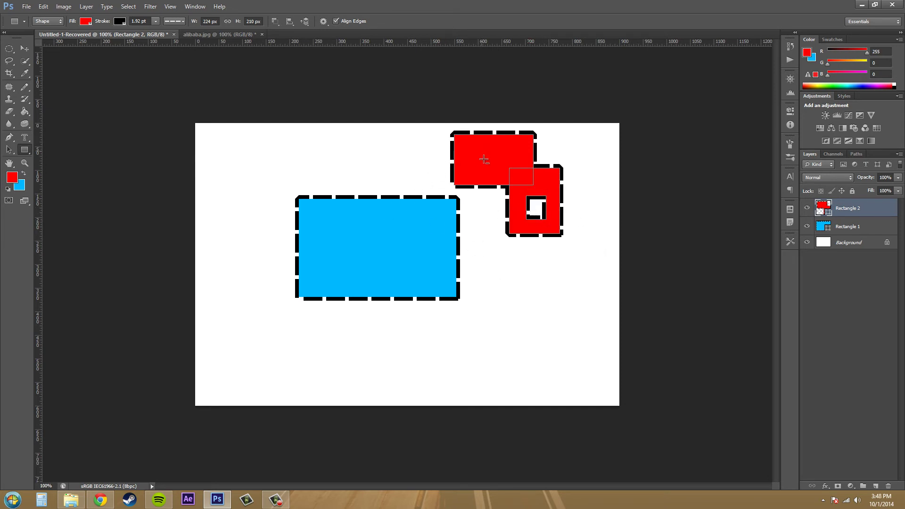
drag(481, 151, 502, 168)
click(275, 21)
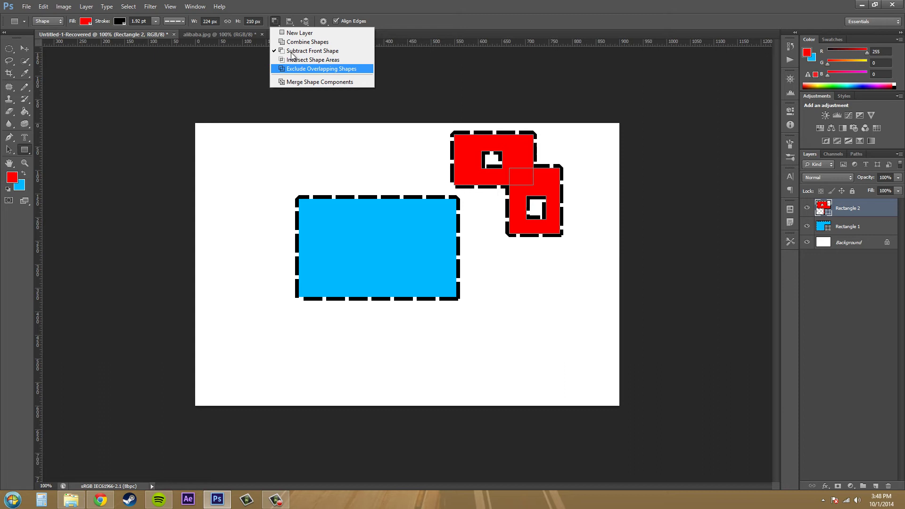
Step: Review the path combination choices and align the paths relative to the canvas
click(289, 21)
click(289, 22)
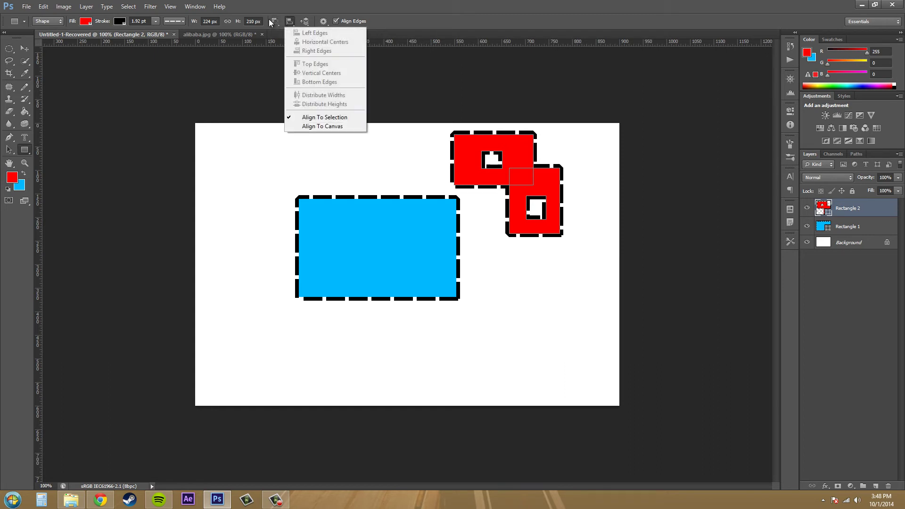
click(272, 22)
click(274, 20)
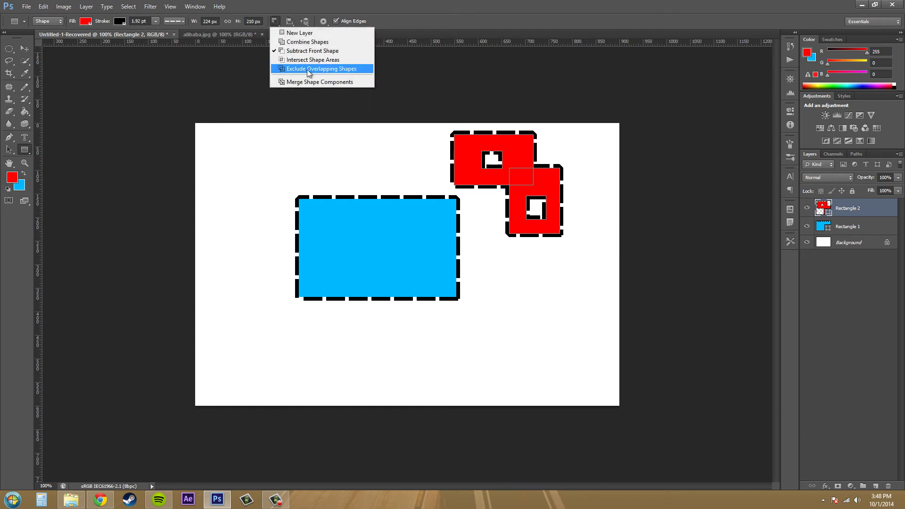
click(290, 21)
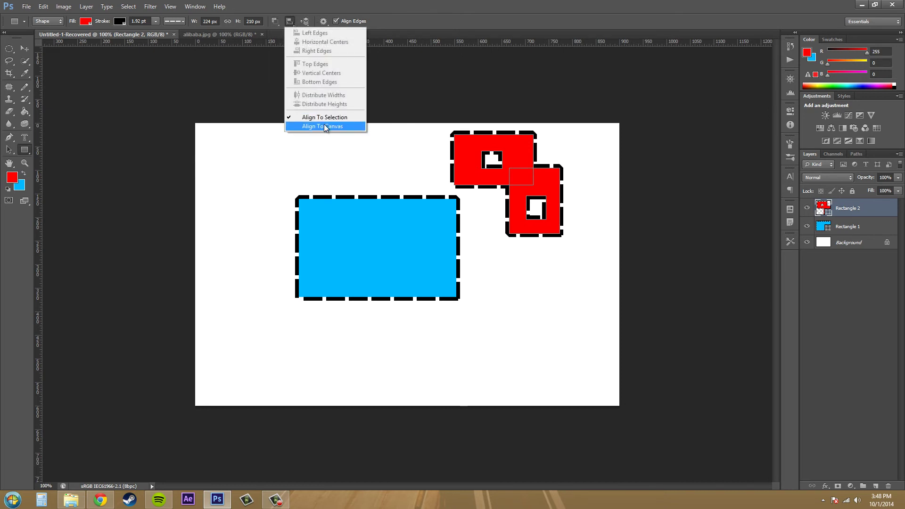
click(324, 126)
Step: Switch path alignment back to relative to the selection and close the alignment choices
click(289, 22)
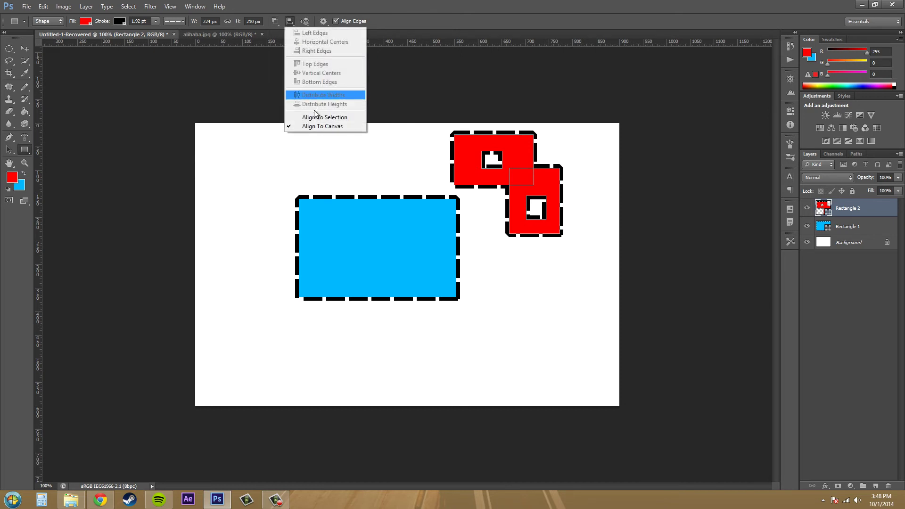
click(318, 117)
click(292, 26)
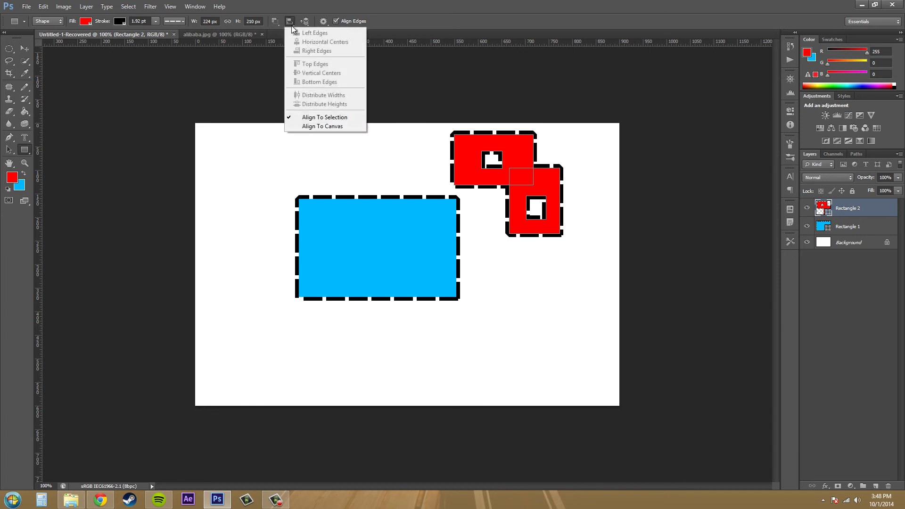
click(291, 26)
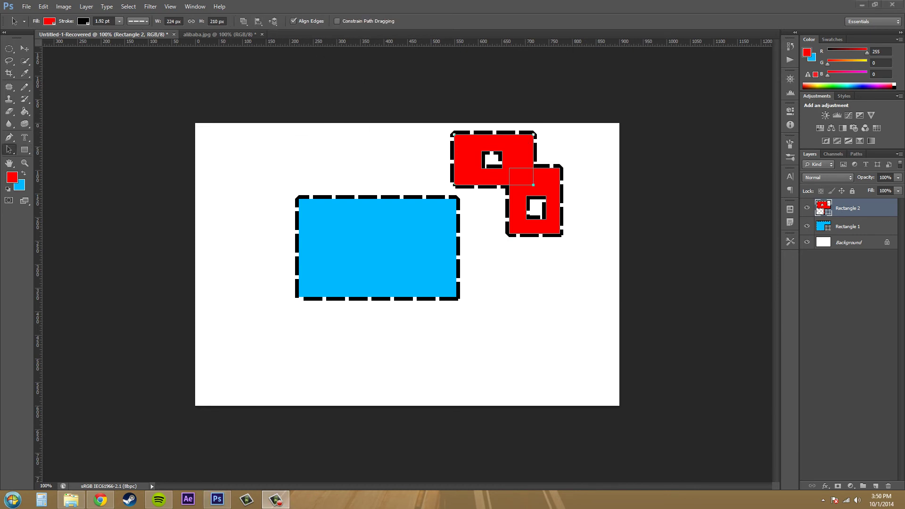
click(259, 21)
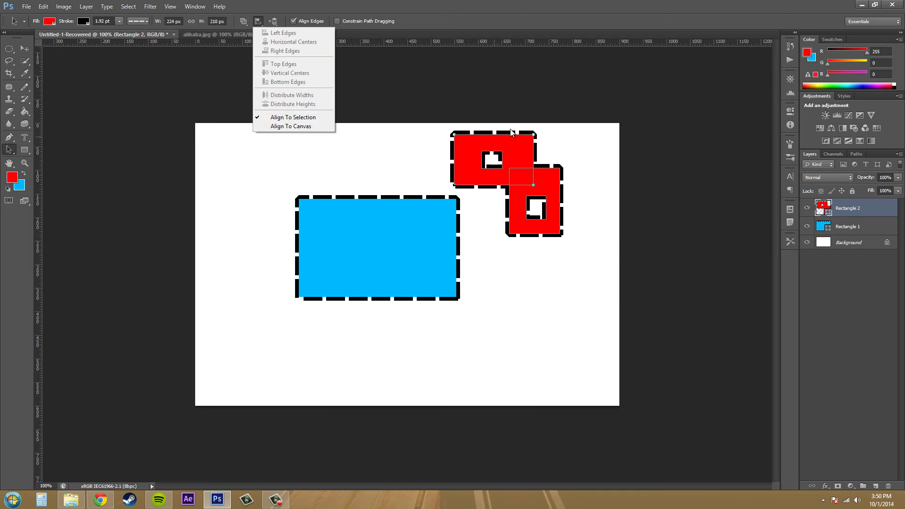
click(464, 68)
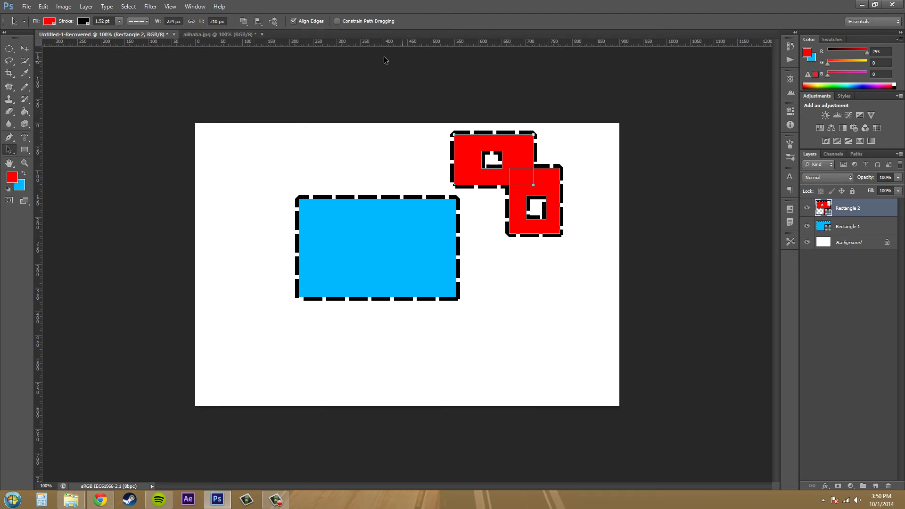
Step: Drag the lower red rectangle under the upper one as a whole subpath, then nudge the upper hole up
click(10, 152)
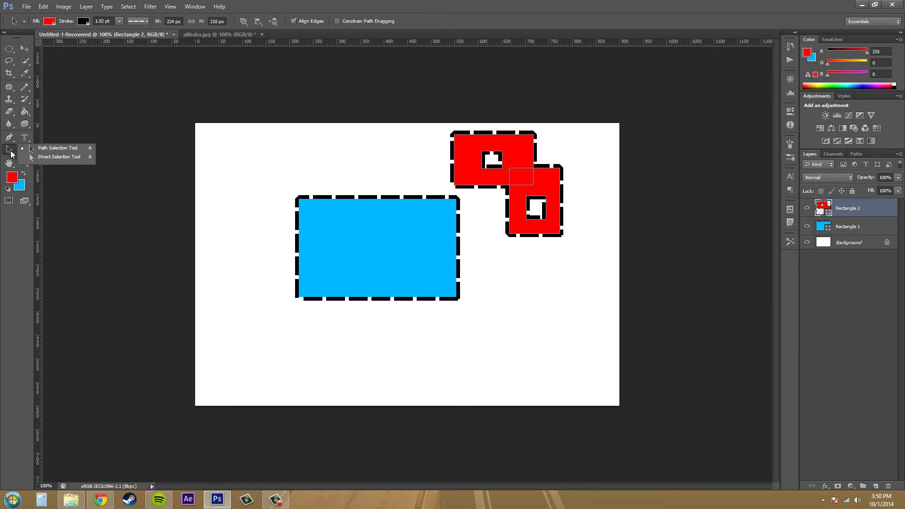
click(53, 148)
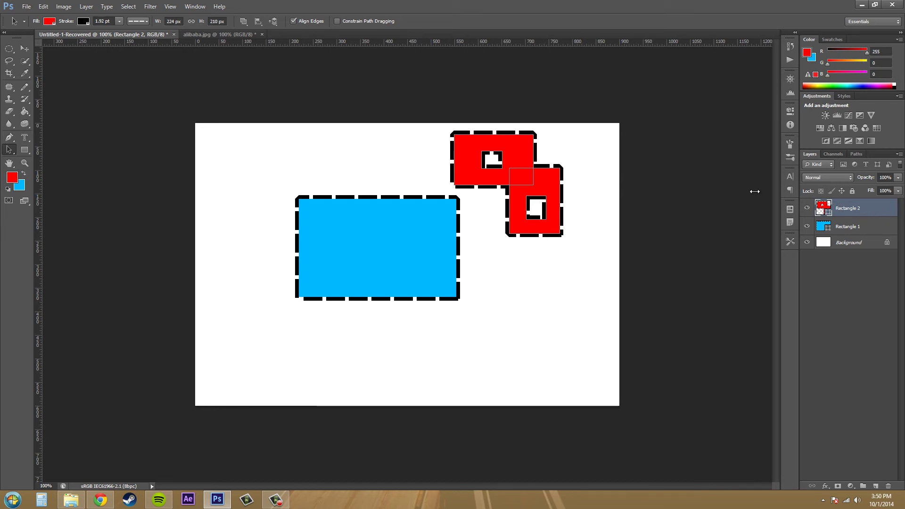
drag(554, 181, 518, 214)
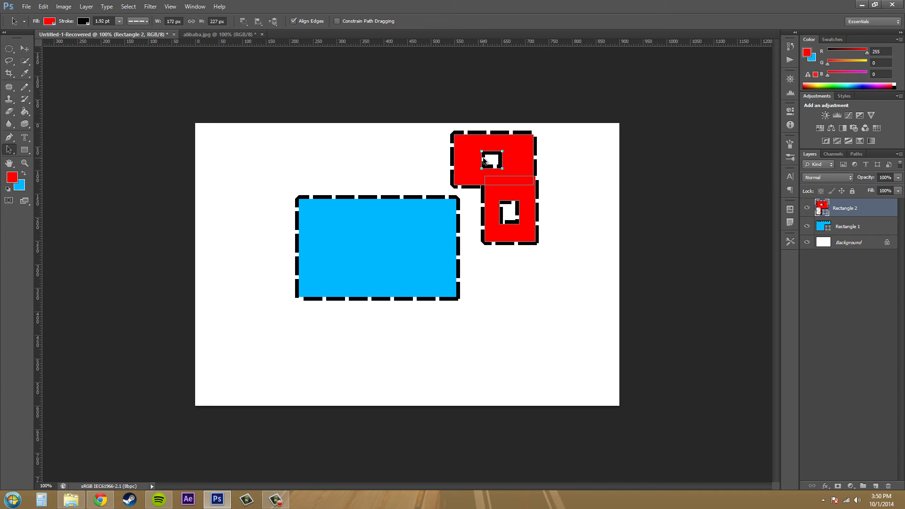
drag(496, 159, 497, 157)
click(273, 21)
click(297, 33)
click(530, 161)
click(273, 21)
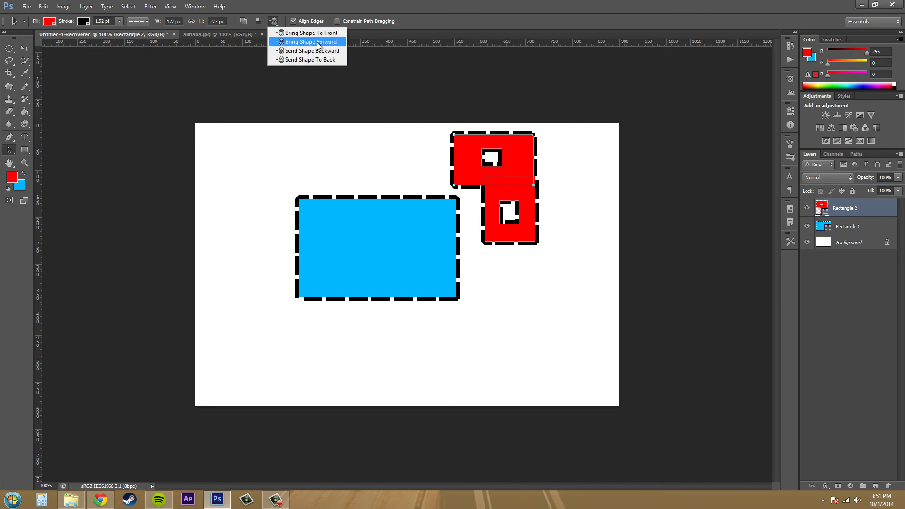
click(312, 59)
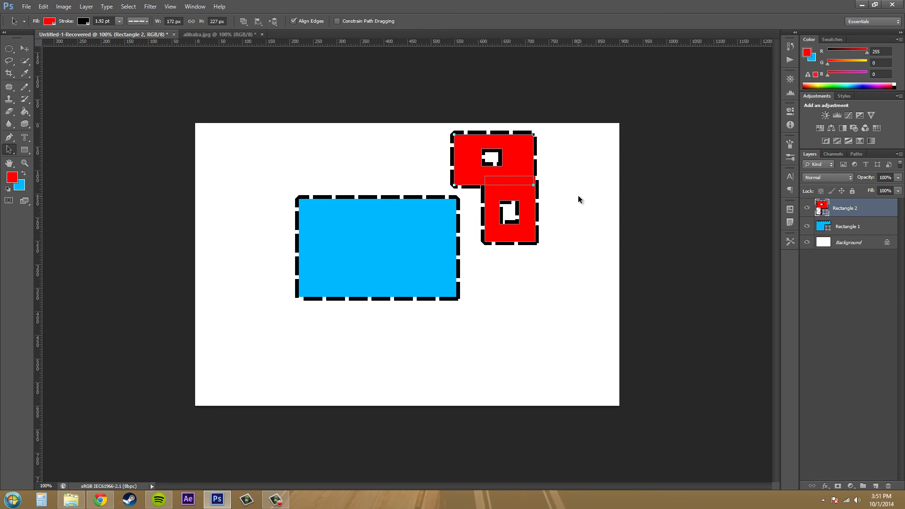
click(273, 21)
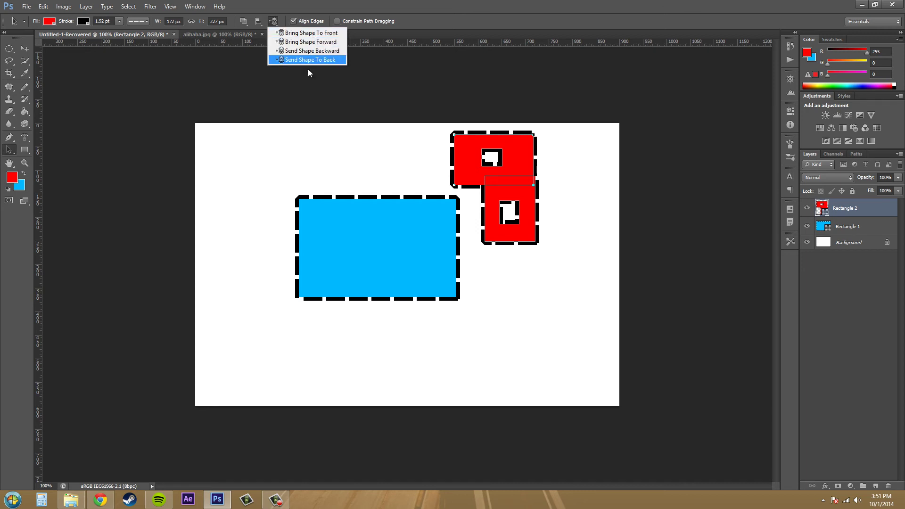
click(535, 233)
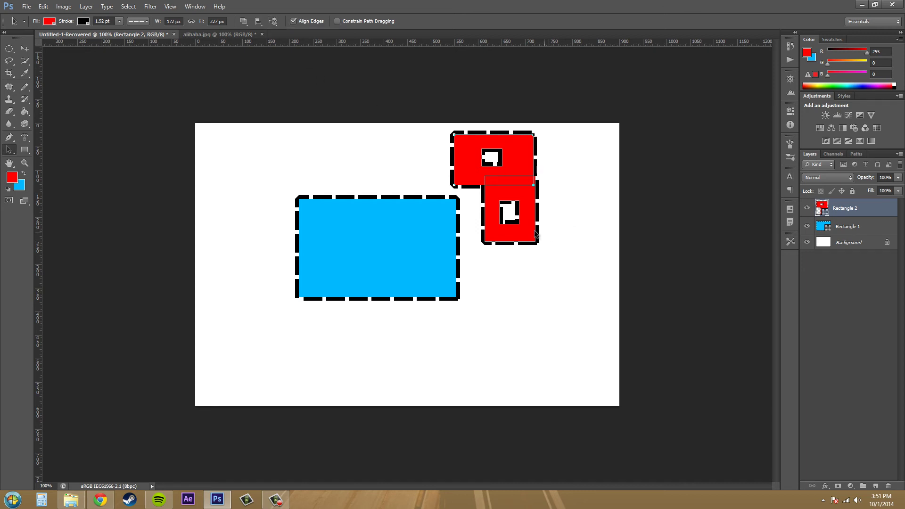
click(49, 21)
click(23, 67)
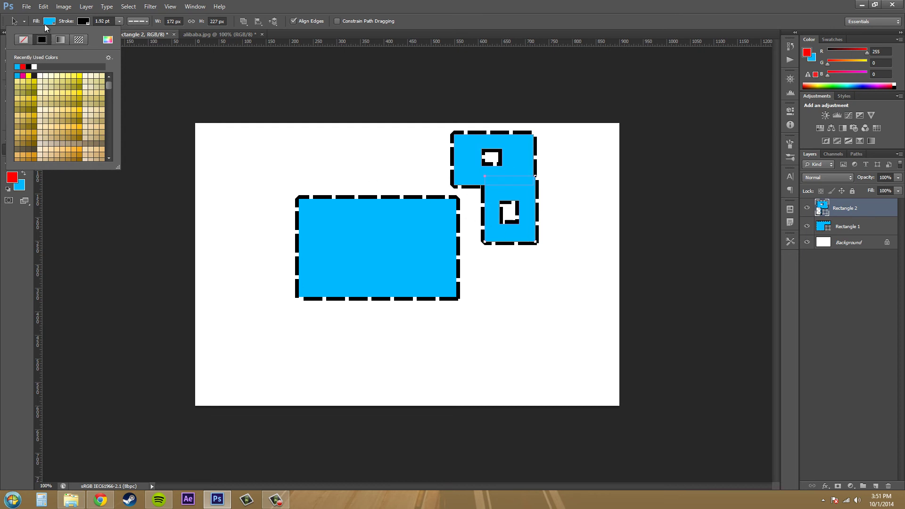
click(23, 67)
click(569, 232)
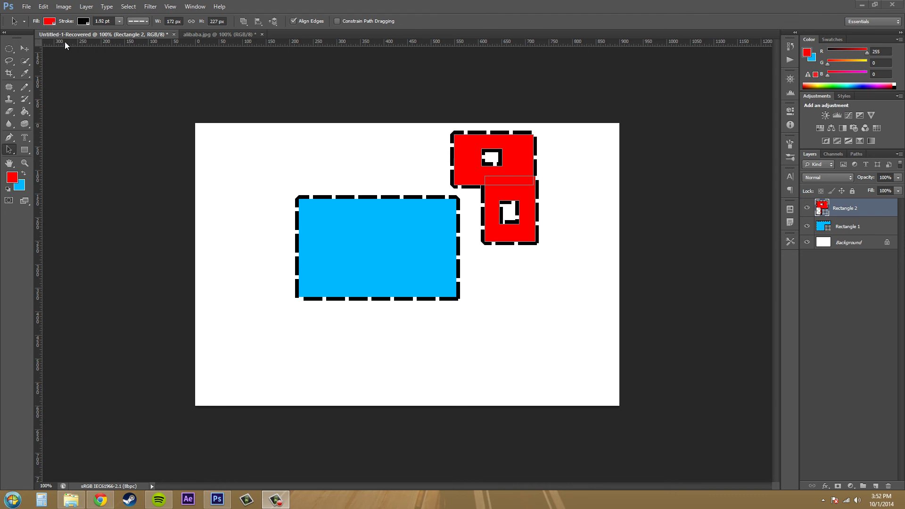
Step: Try no fill, solid red and three gradient presets as the shape's fill
click(48, 24)
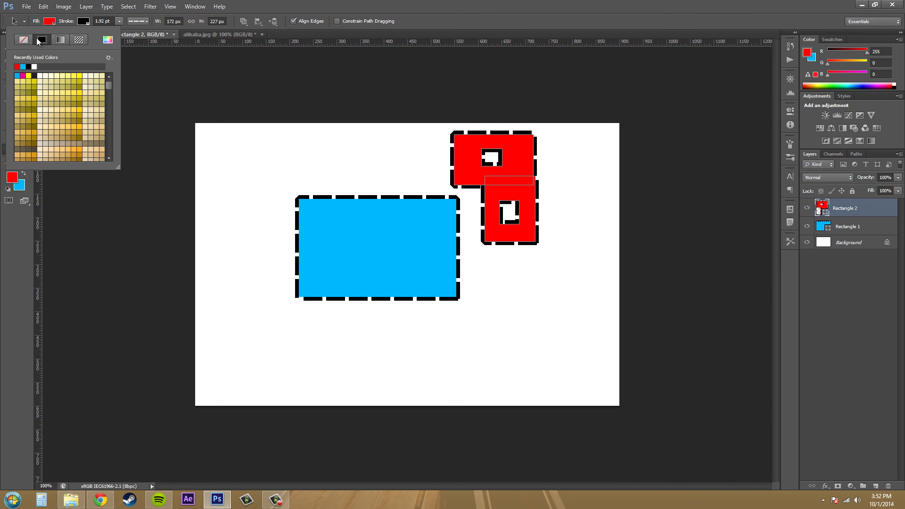
click(23, 40)
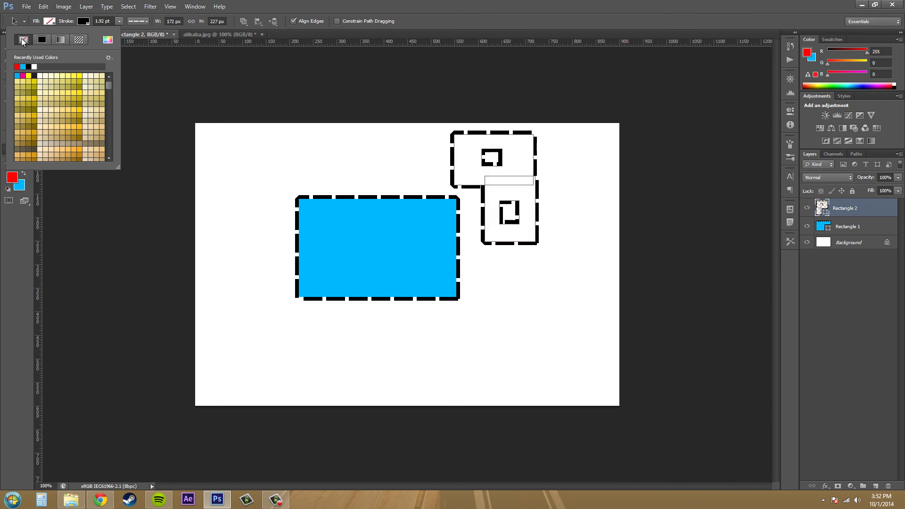
click(39, 42)
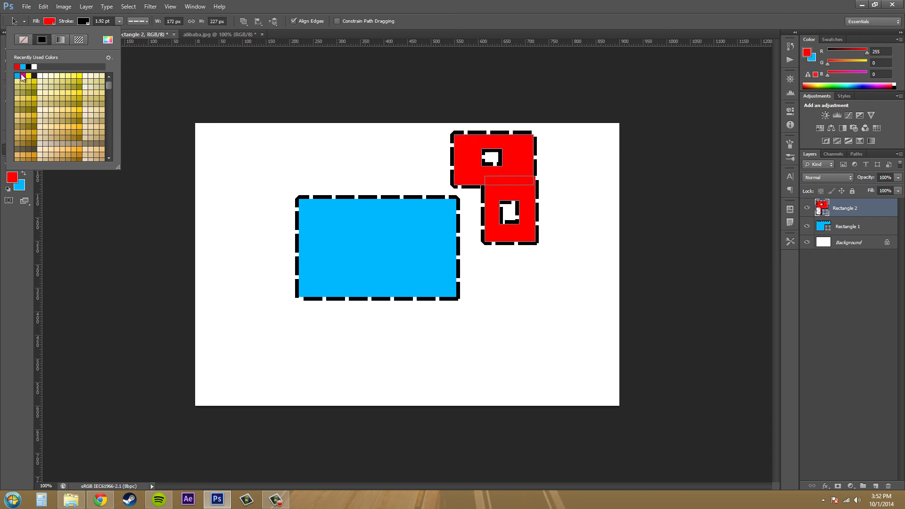
click(59, 40)
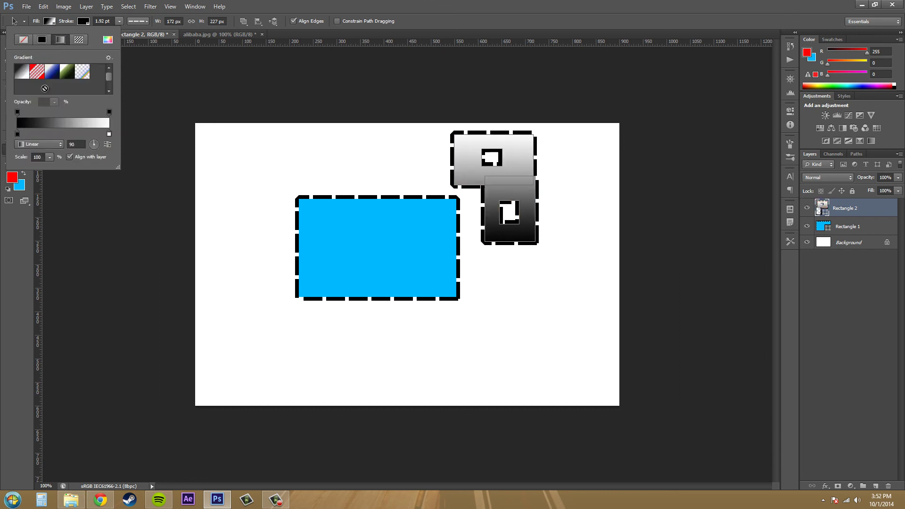
click(38, 73)
click(52, 73)
click(83, 74)
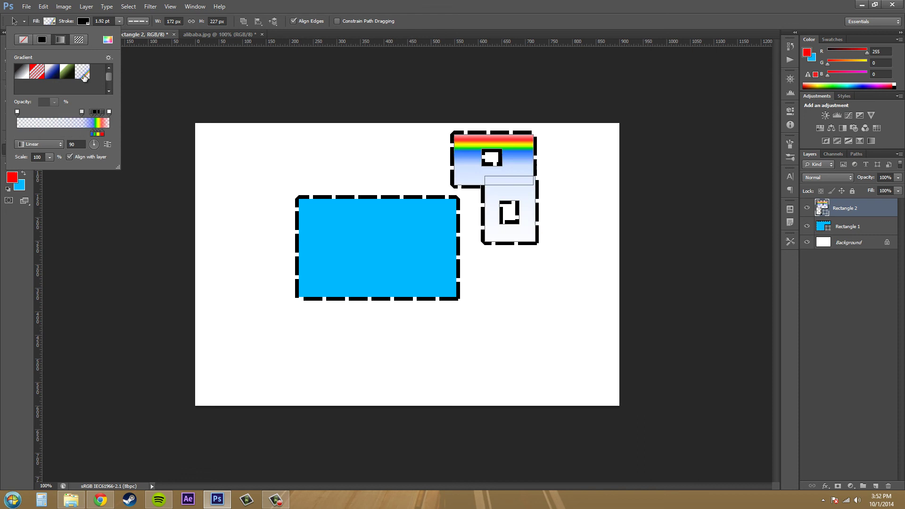
Step: Preview several pattern fills, including light grey and rainbow, and check the pattern library options
click(78, 39)
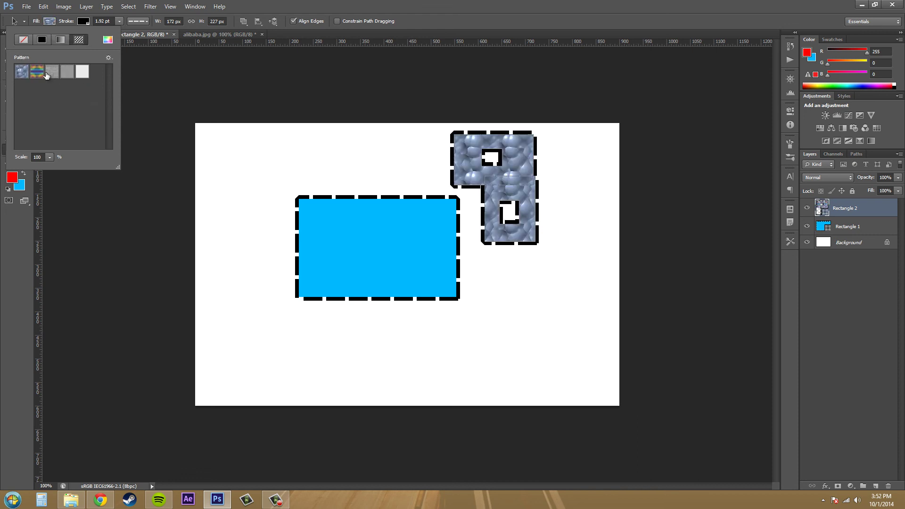
click(37, 73)
click(52, 73)
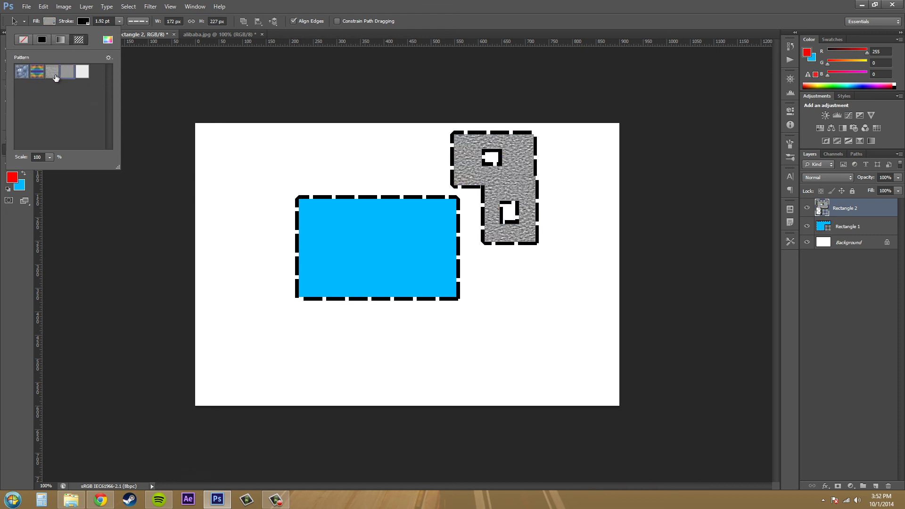
click(66, 72)
click(52, 71)
click(82, 72)
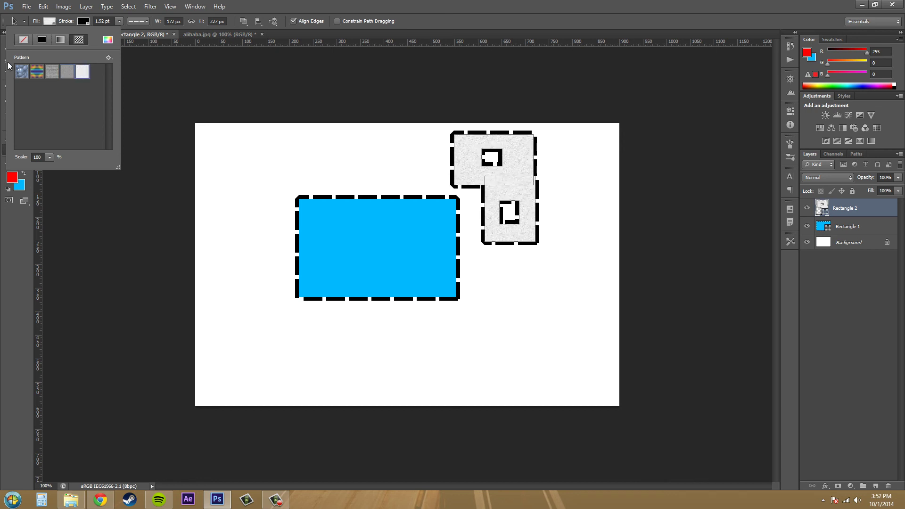
click(35, 73)
click(109, 58)
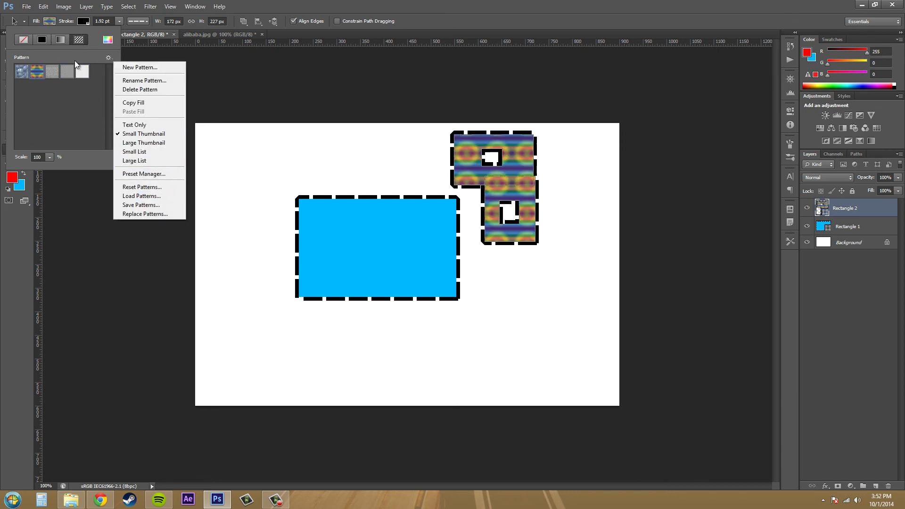
click(64, 42)
Step: Set the holed shape's fill to solid black
click(63, 42)
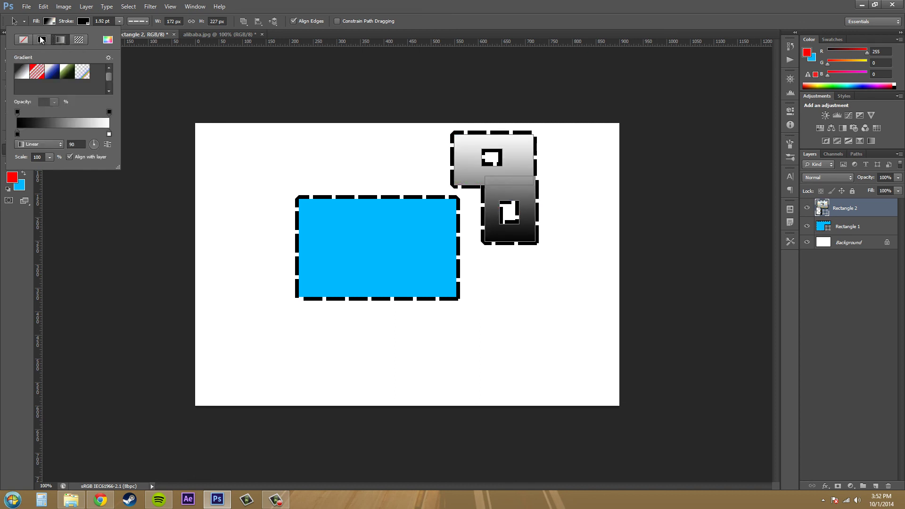
click(42, 40)
click(149, 81)
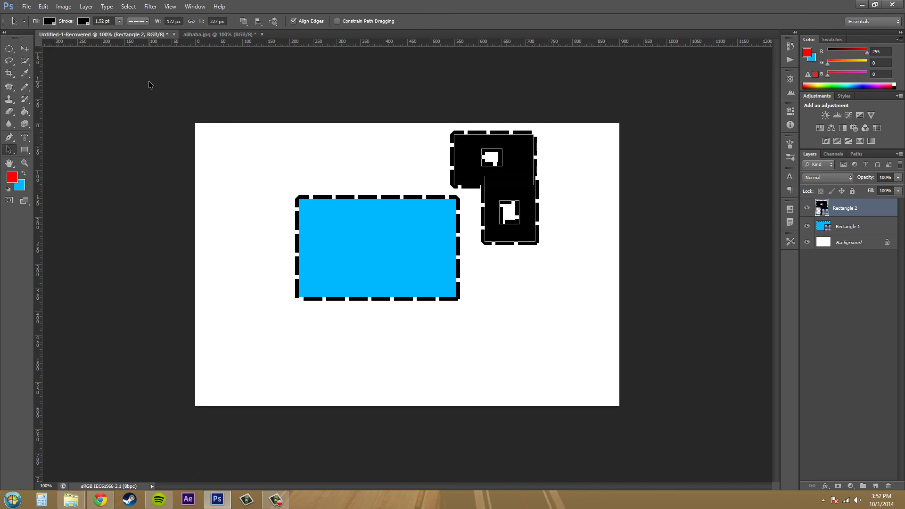
Step: Try pattern, gradient and no-colour strokes, then make the shape's dashed stroke blue
click(83, 21)
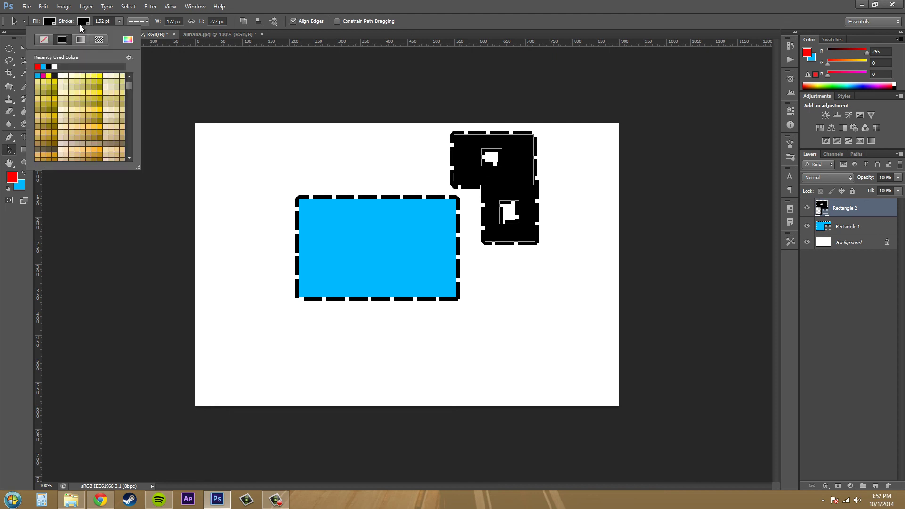
click(94, 41)
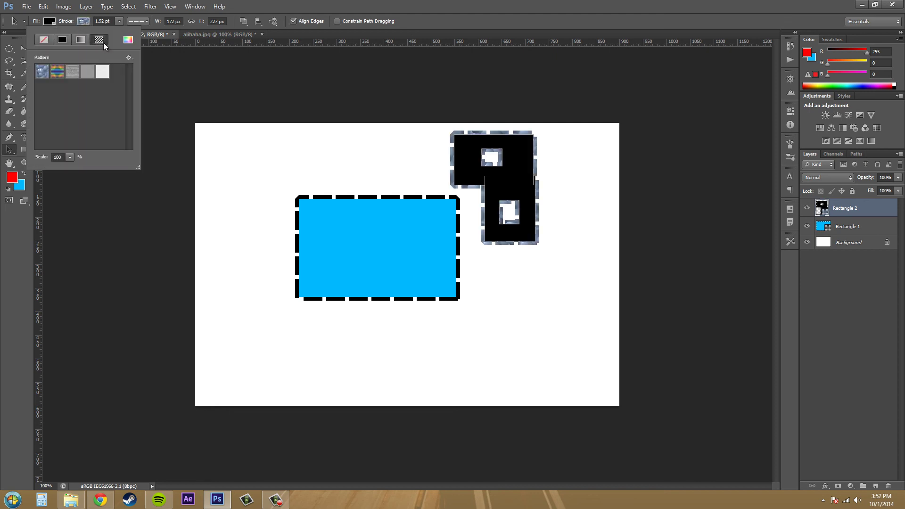
click(80, 40)
click(69, 41)
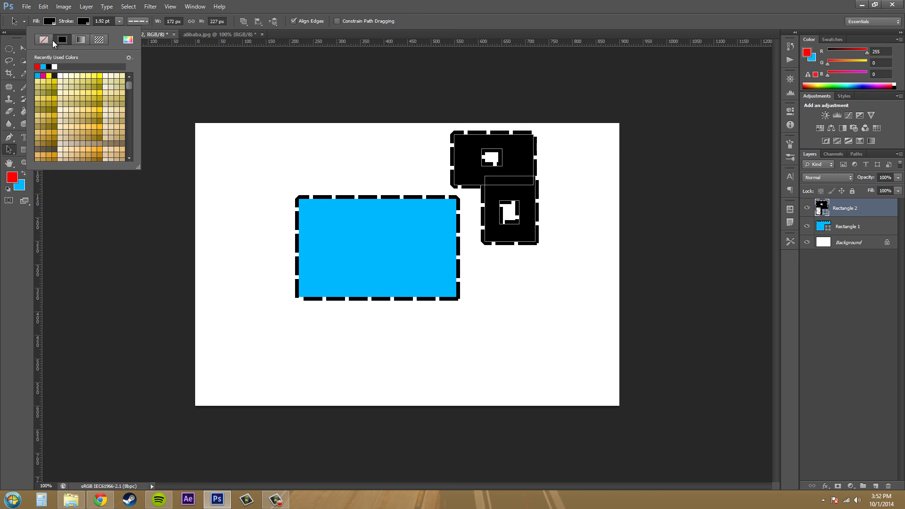
click(44, 39)
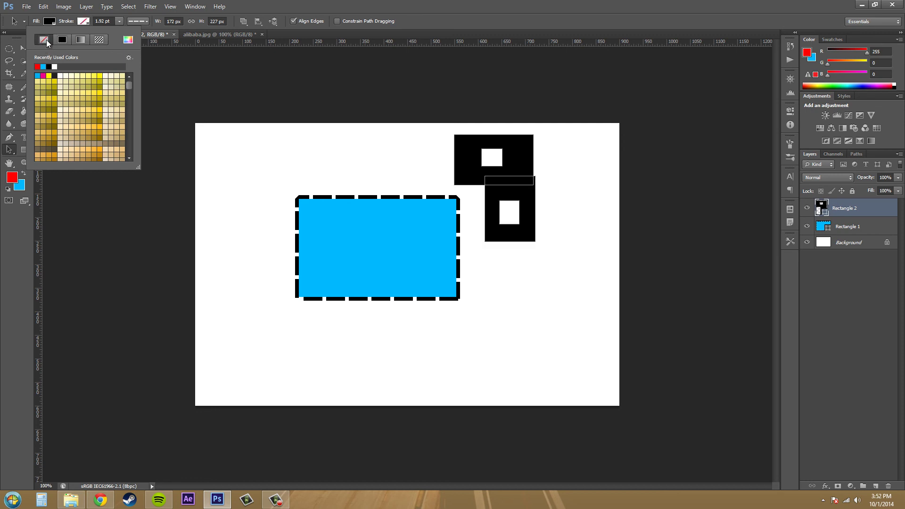
click(62, 40)
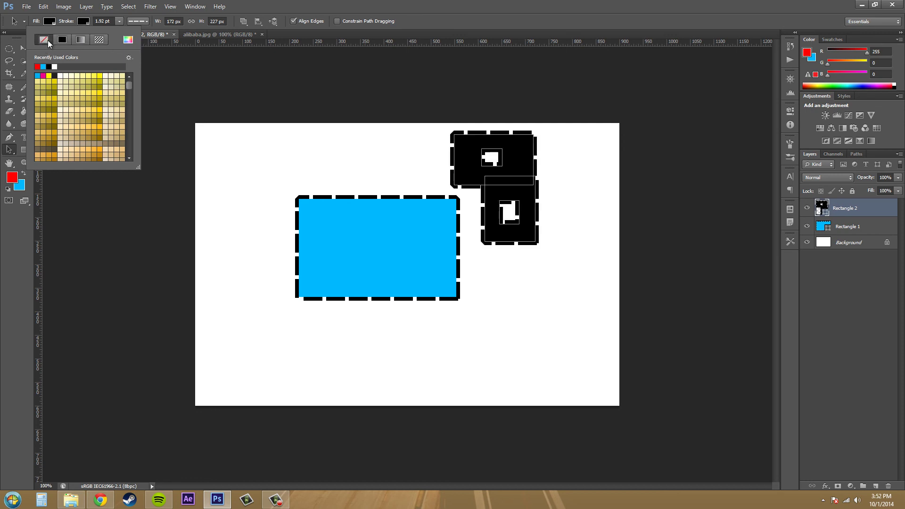
click(44, 40)
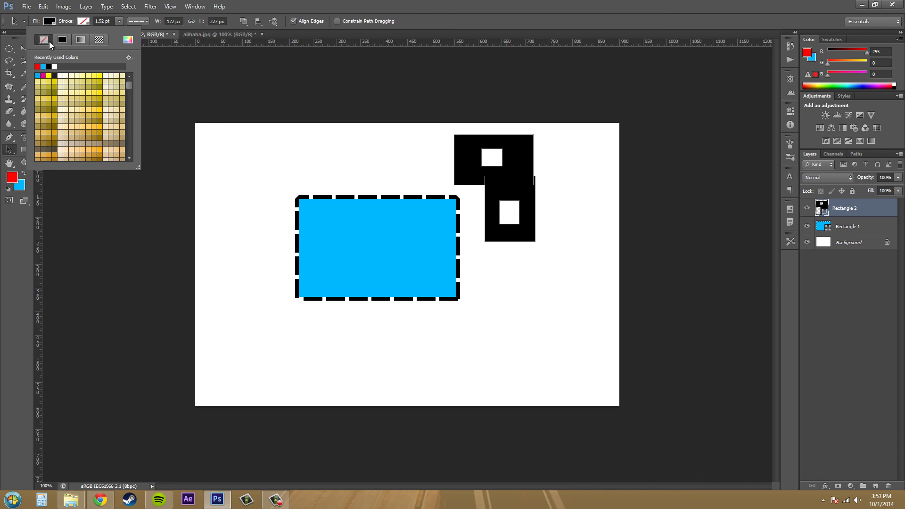
double_click(43, 67)
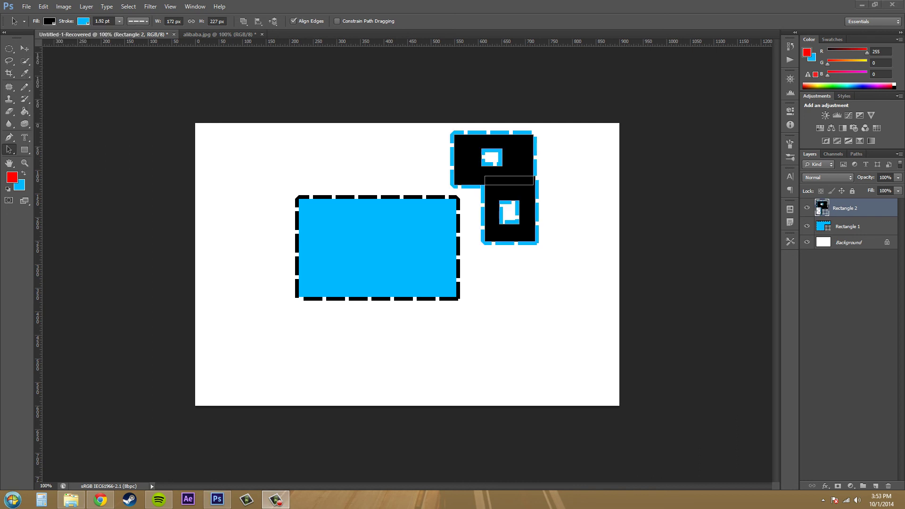